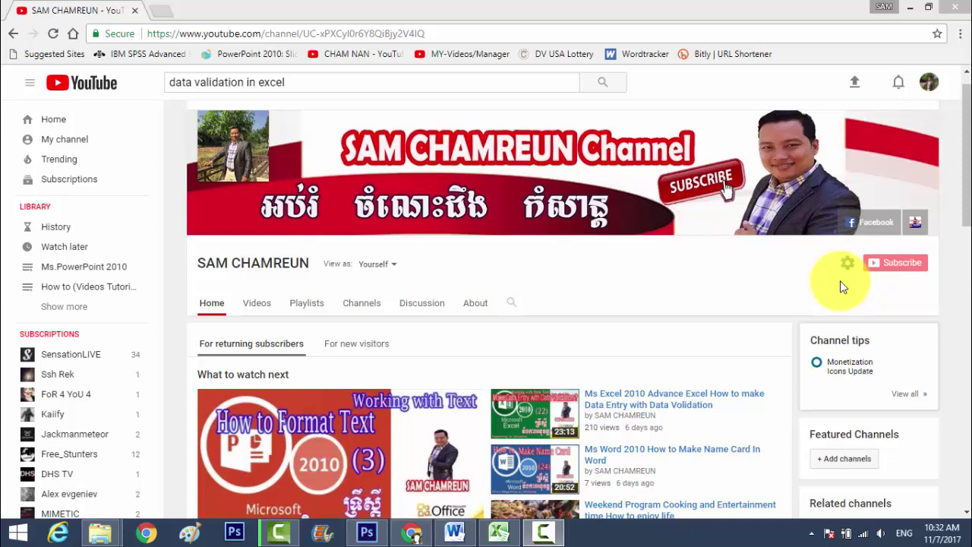
Switch from the YouTube channel page to the Excel survey workbook.
click(499, 534)
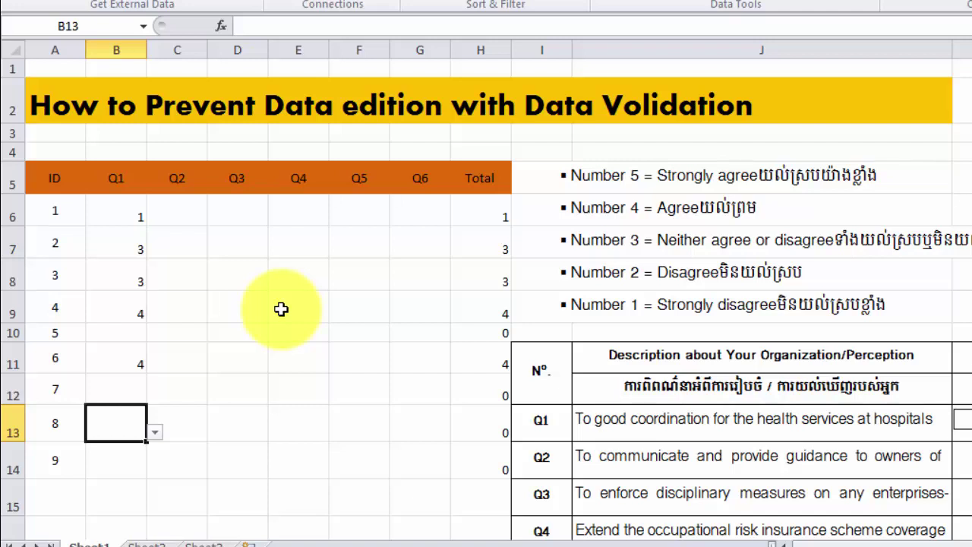
mouse_move(128, 210)
mouse_down()
mouse_move(127, 271)
mouse_move(333, 477)
mouse_move(423, 471)
mouse_up()
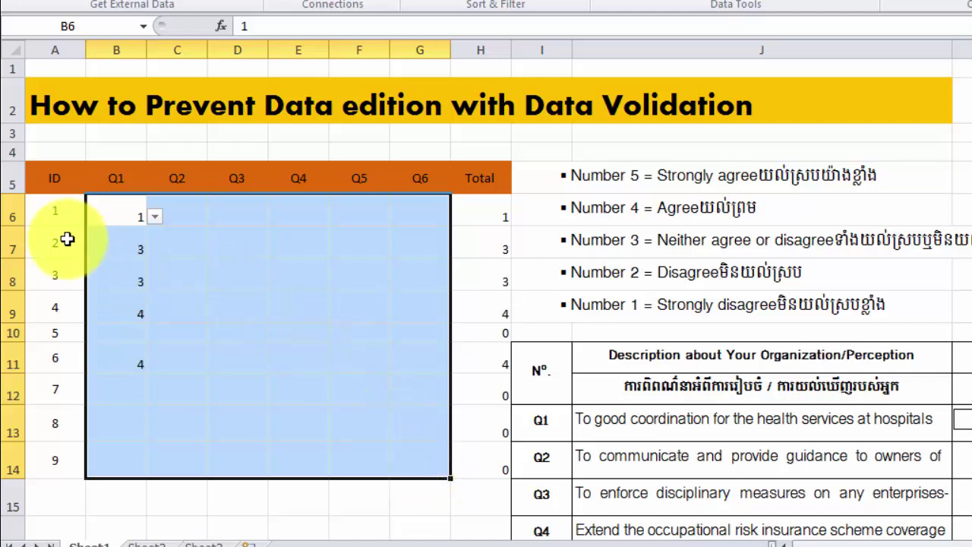
drag(52, 209, 50, 470)
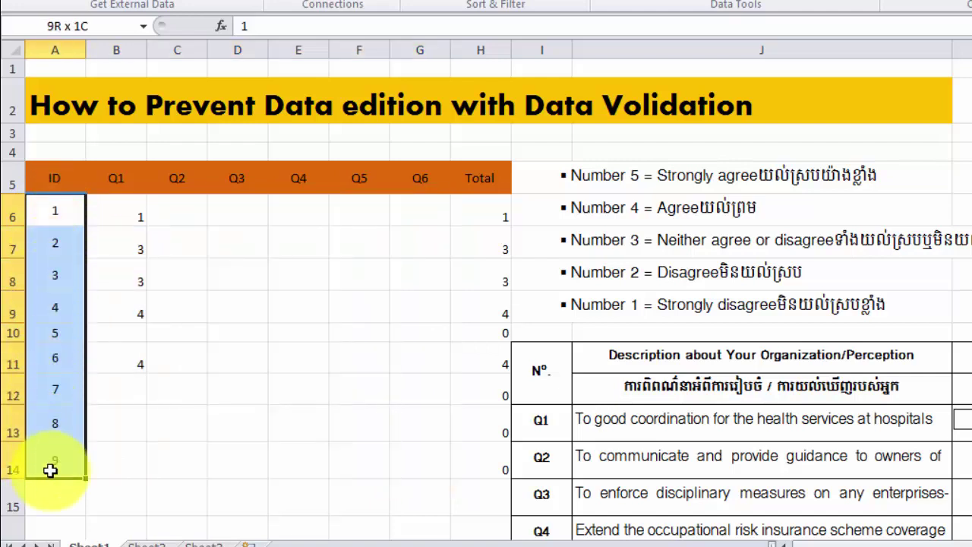
click(486, 212)
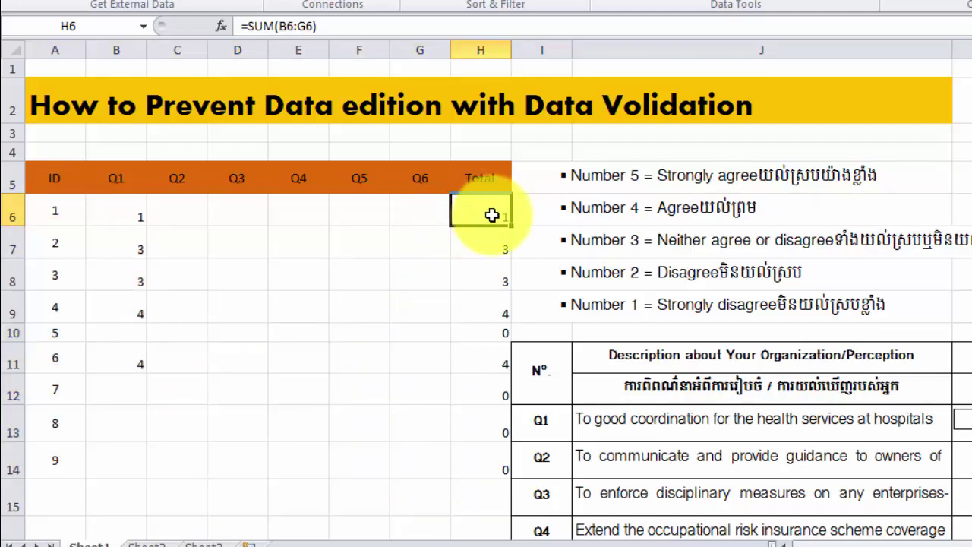
click(478, 243)
click(490, 214)
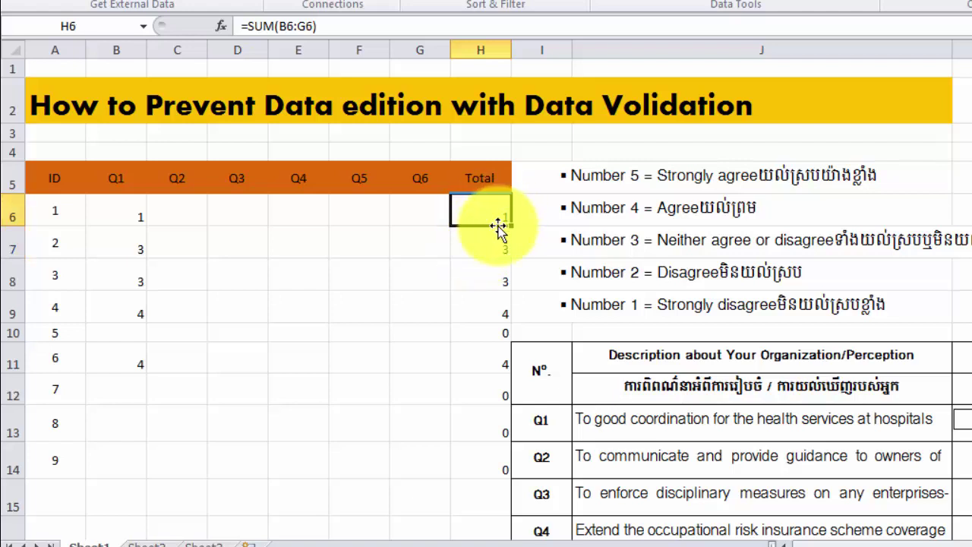
drag(127, 208, 413, 208)
click(501, 216)
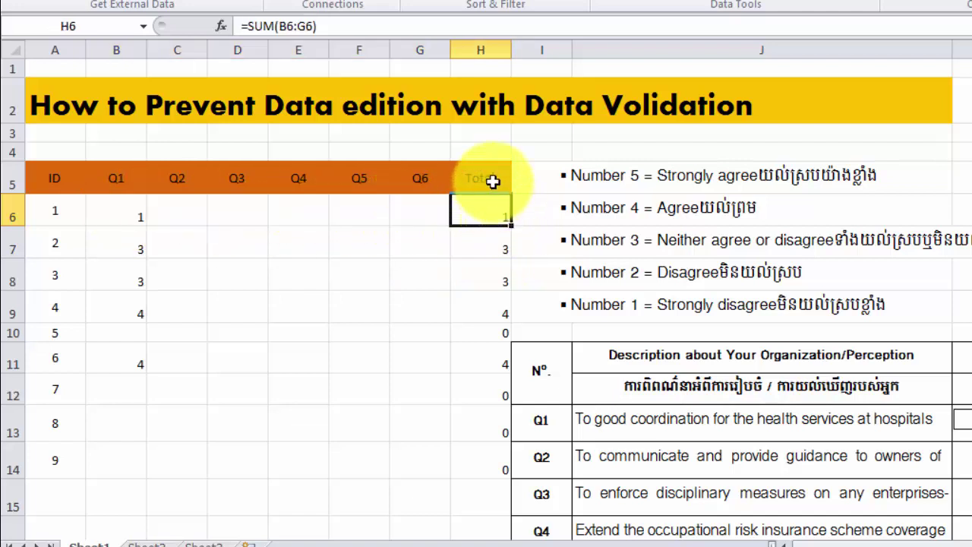
mouse_move(492, 204)
mouse_down()
mouse_move(497, 464)
mouse_move(495, 455)
mouse_up()
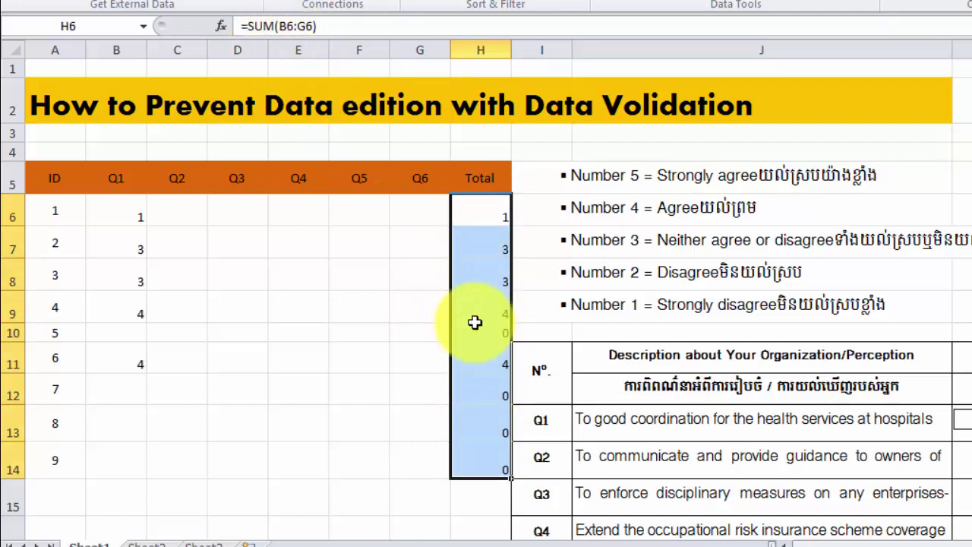
click(488, 361)
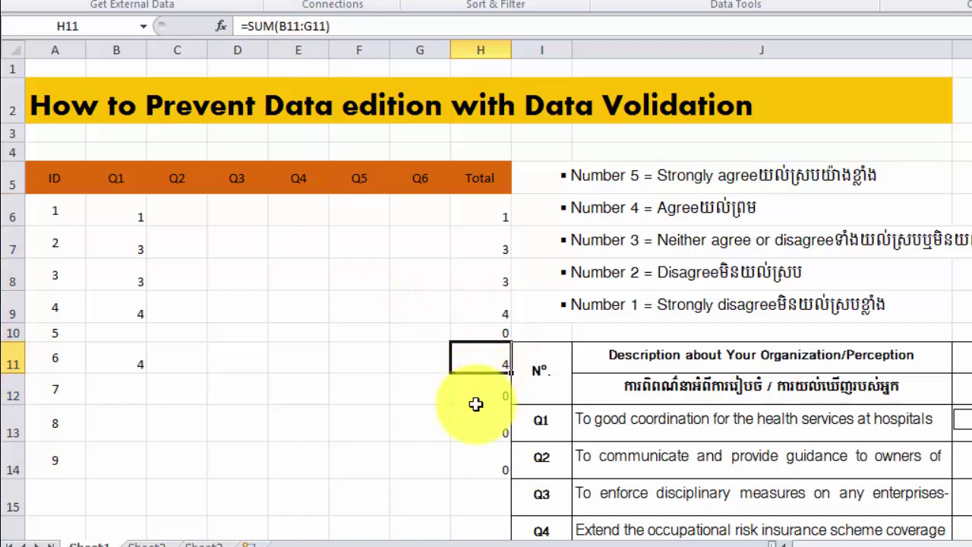
click(473, 399)
drag(481, 218, 489, 469)
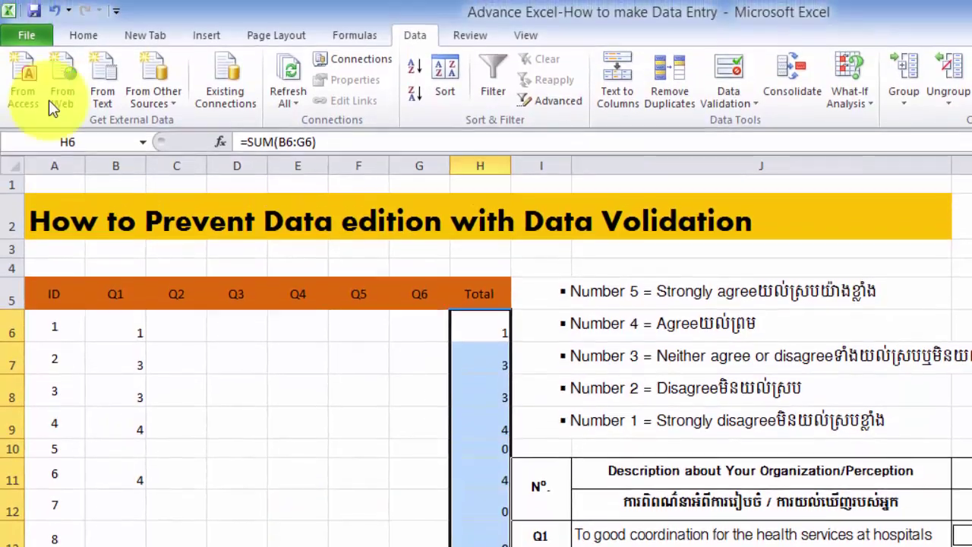
Open the Data Validation dialog for the Total cells from the Data ribbon.
click(89, 32)
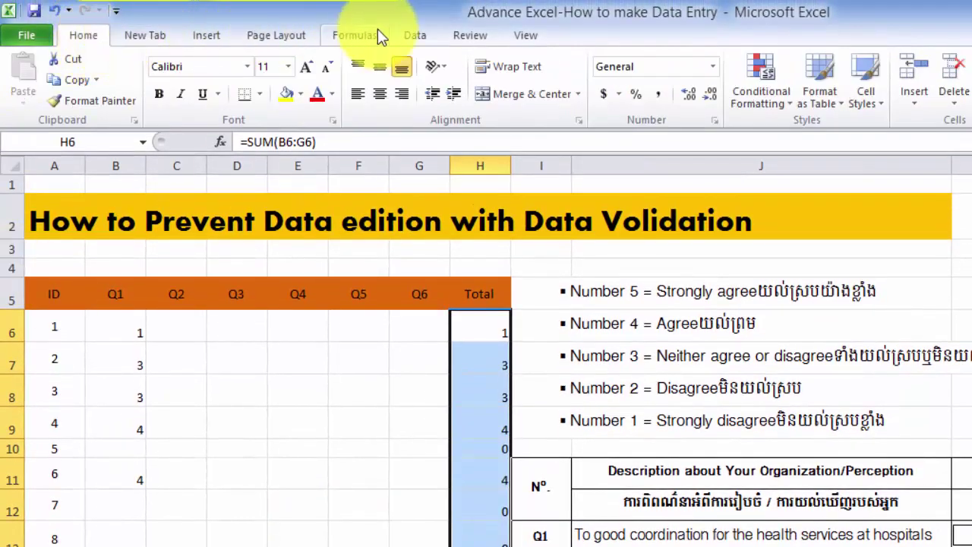
click(412, 35)
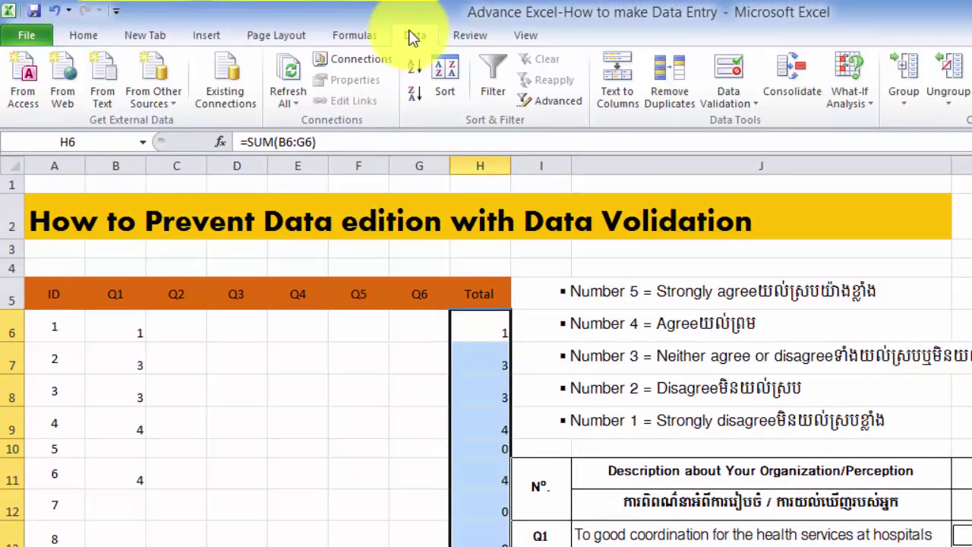
click(754, 103)
click(761, 126)
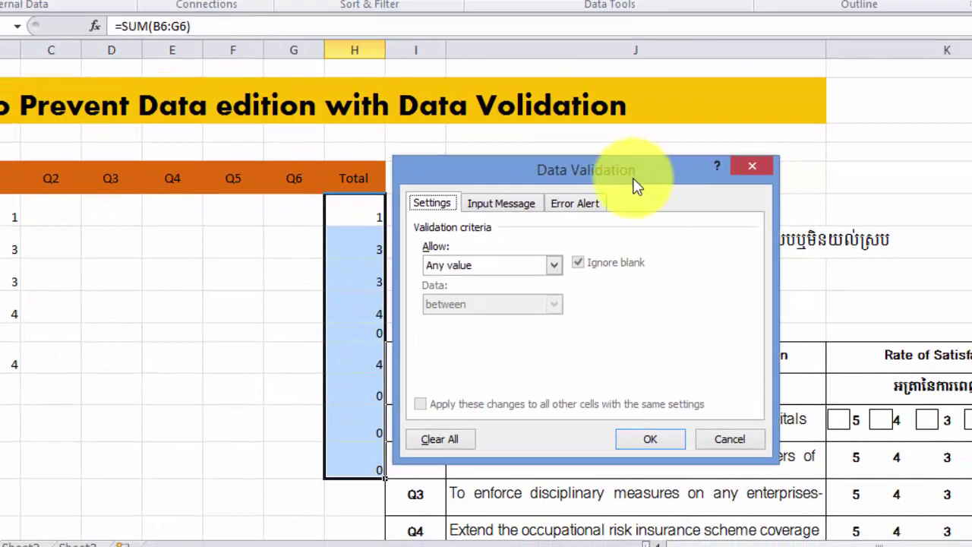
Set the validation criteria to Text length between 0 and 0, after briefly trying Custom.
click(555, 265)
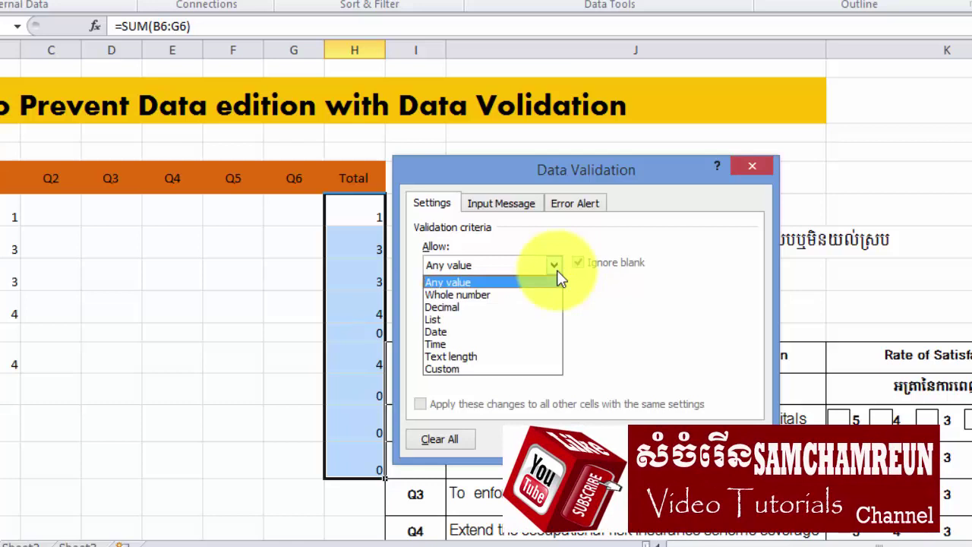
click(459, 369)
click(478, 341)
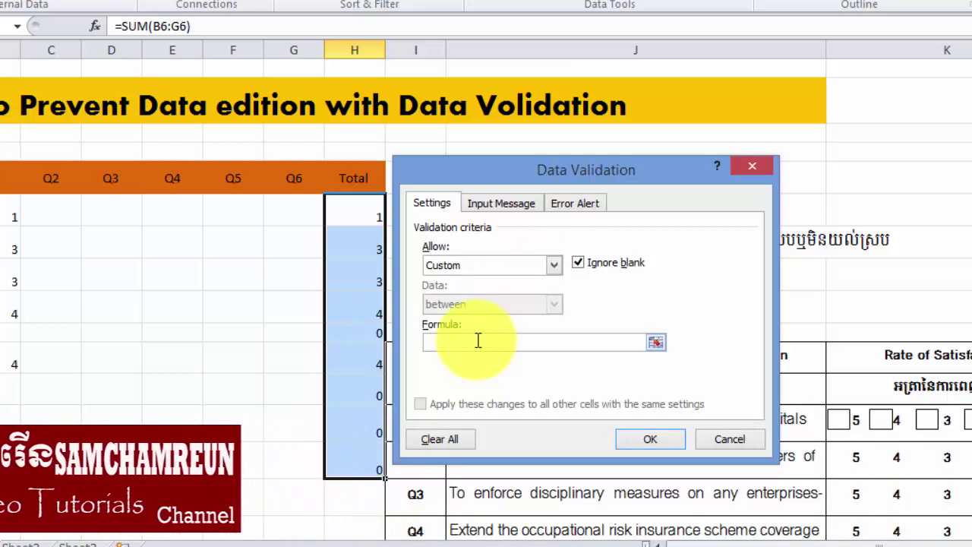
text(0)
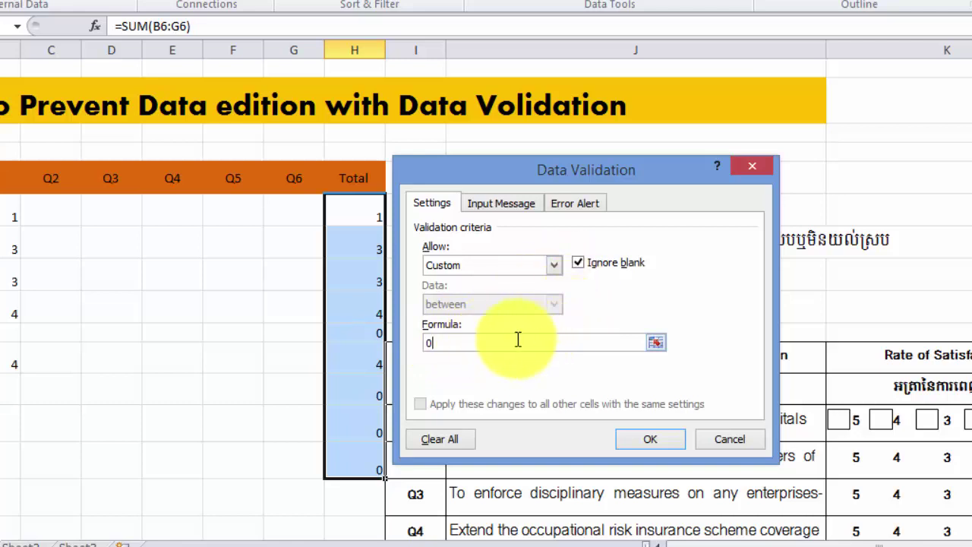
click(552, 264)
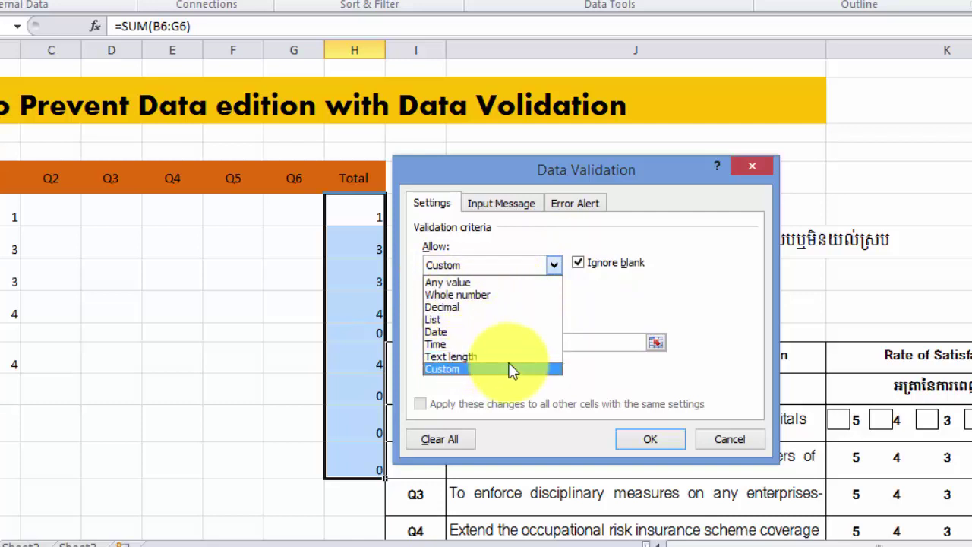
click(460, 357)
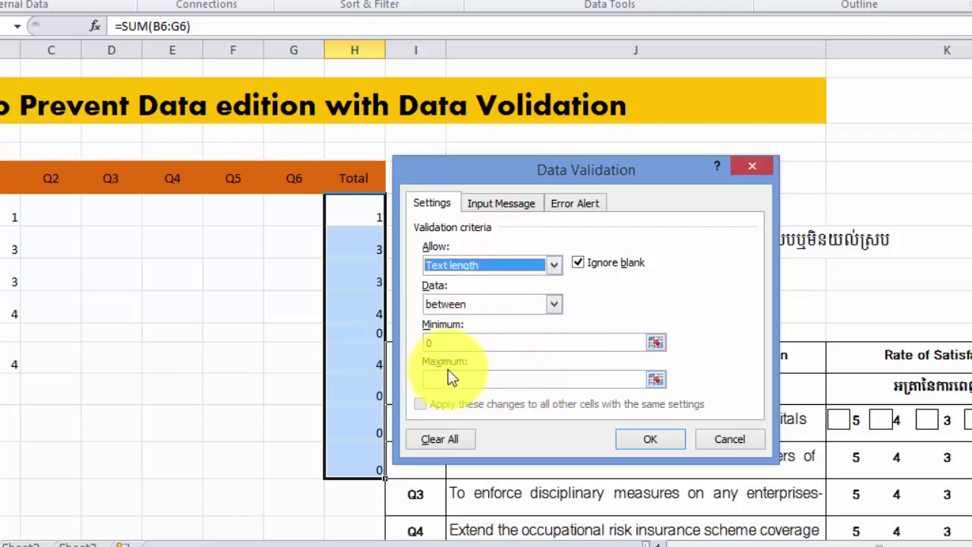
click(446, 382)
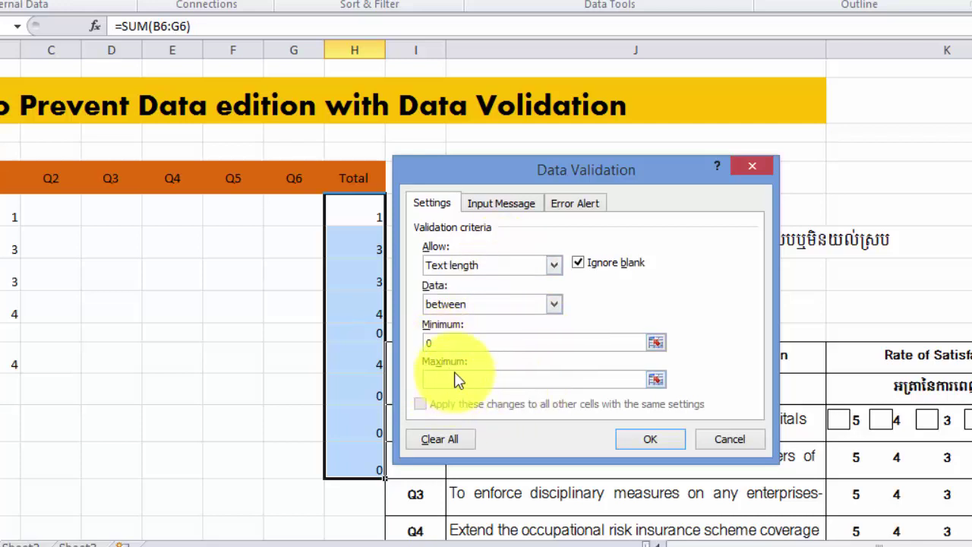
text(0)
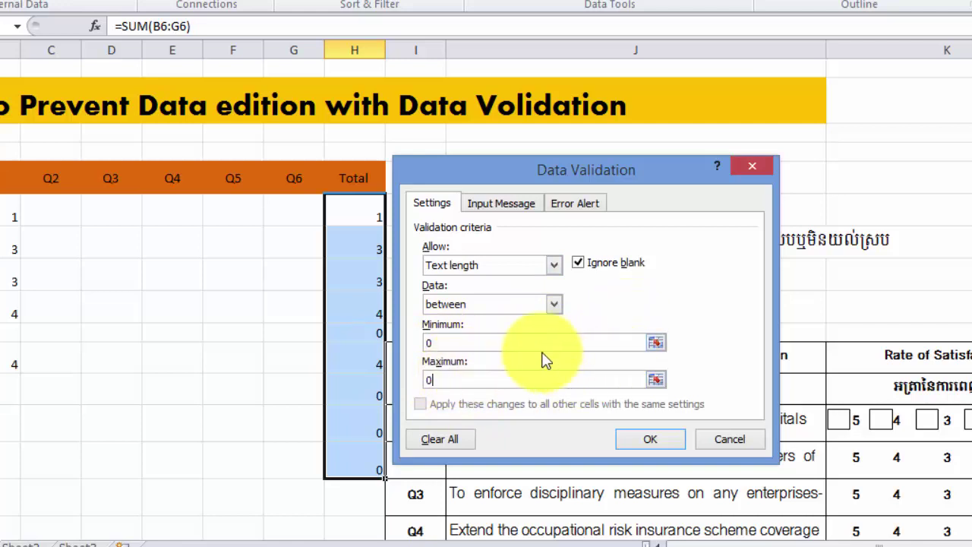
click(553, 266)
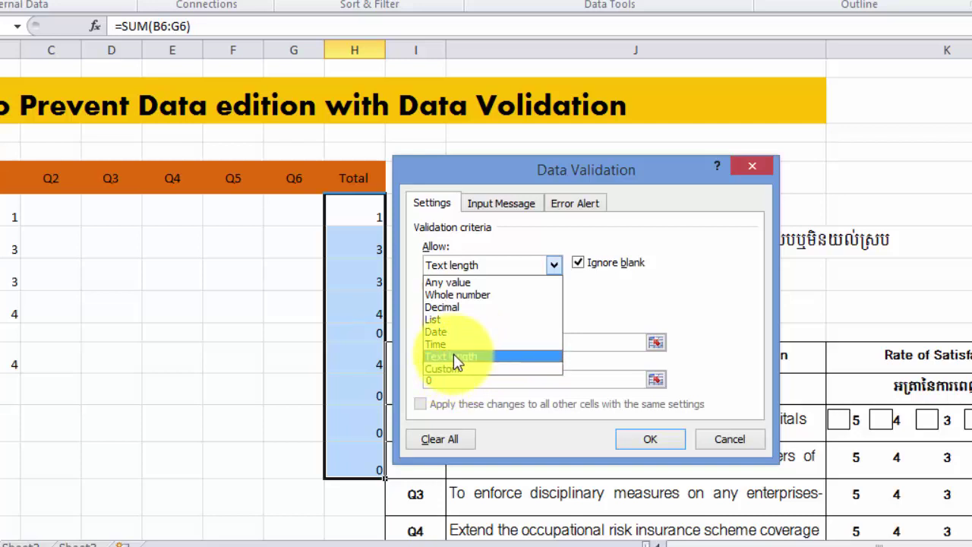
click(613, 323)
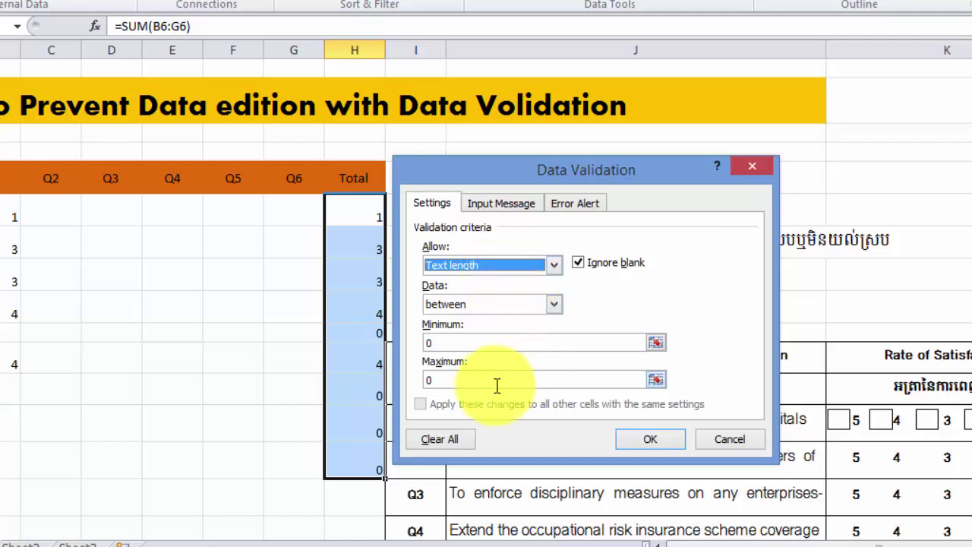
Apply the rule, then enter 5 over H8's SUM formula to trigger the invalid-value error.
click(651, 441)
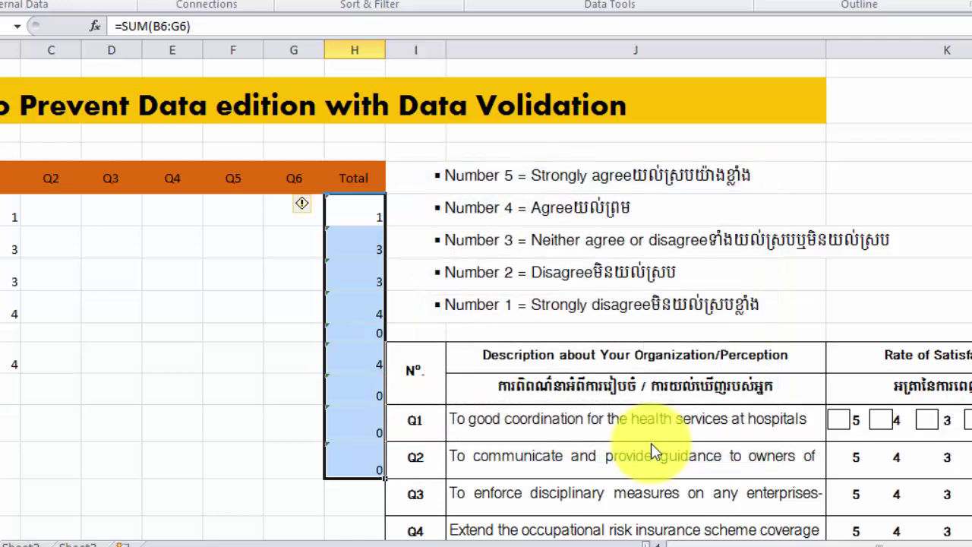
click(371, 245)
click(372, 278)
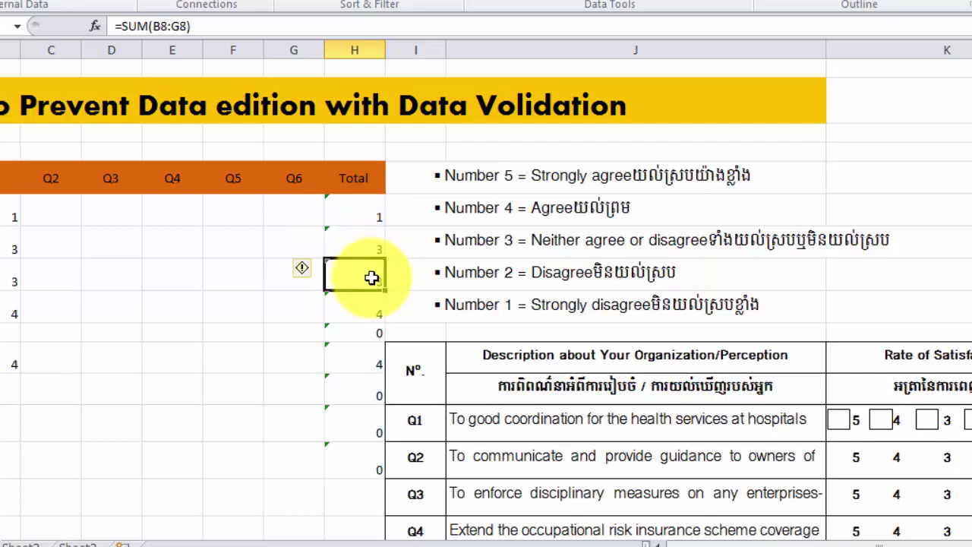
key(Down)
click(361, 281)
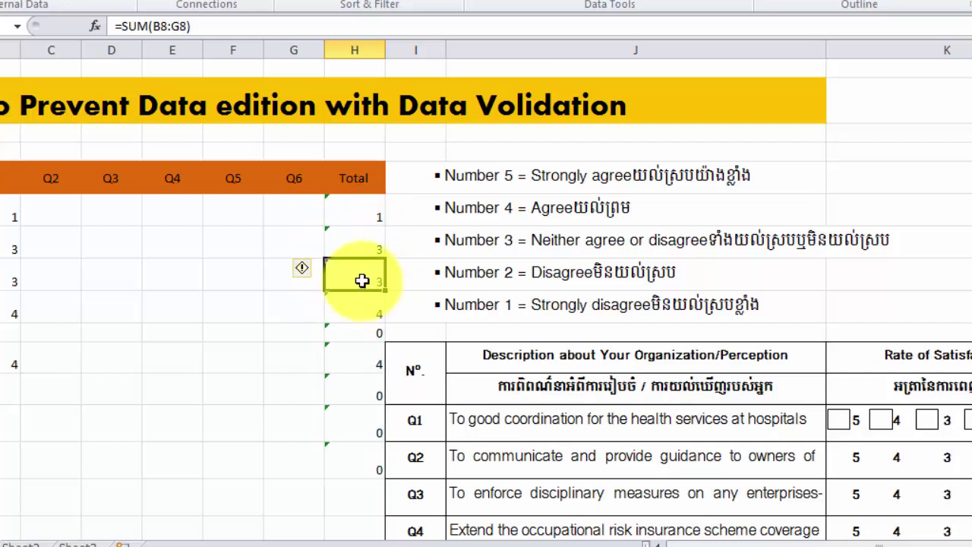
text(5)
key(Return)
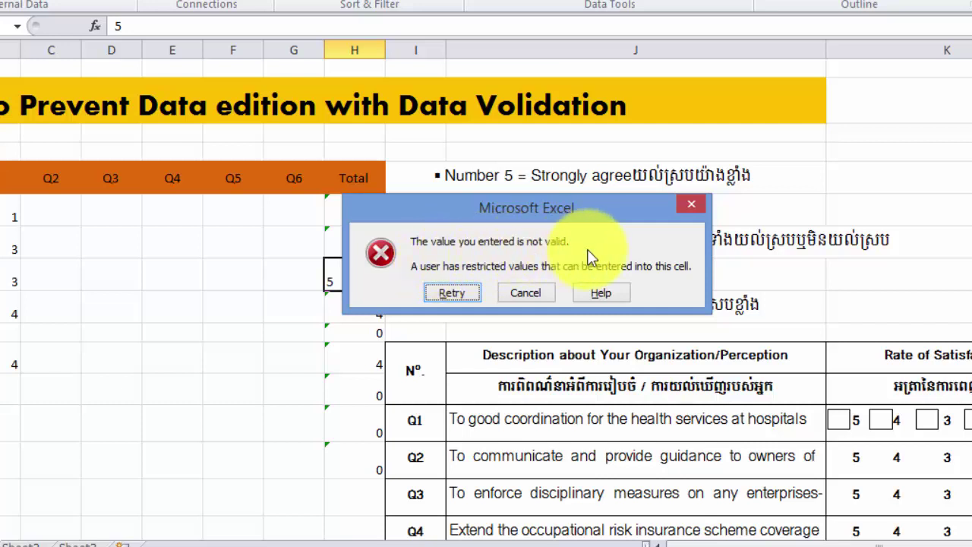
Test H14 with the entries 'dsss' and 'w', dismissing each rejection alert.
click(512, 294)
click(347, 315)
click(350, 211)
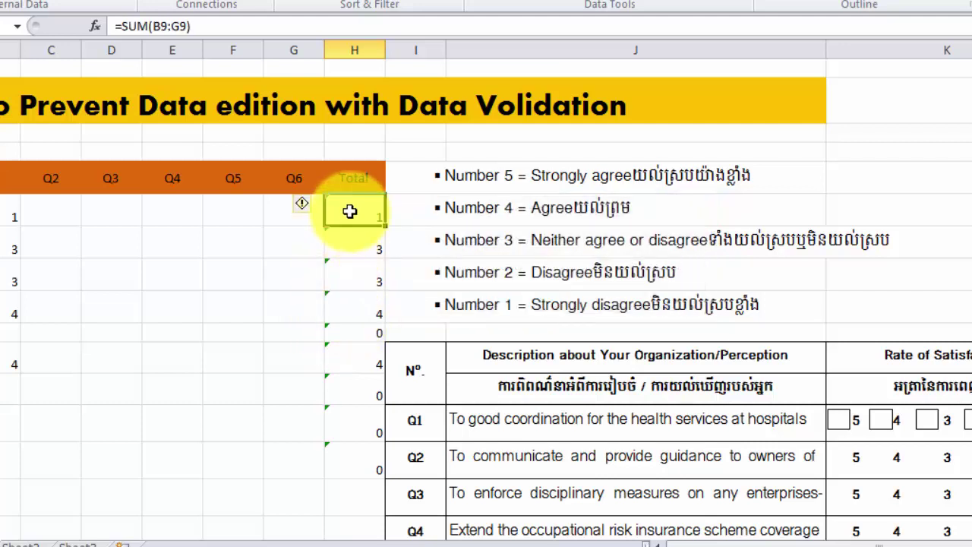
drag(349, 211, 349, 470)
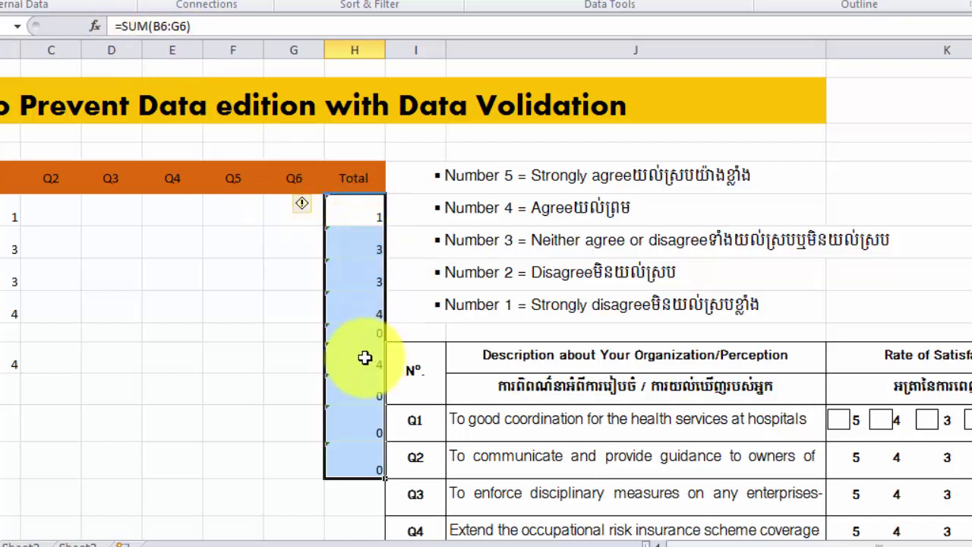
click(355, 460)
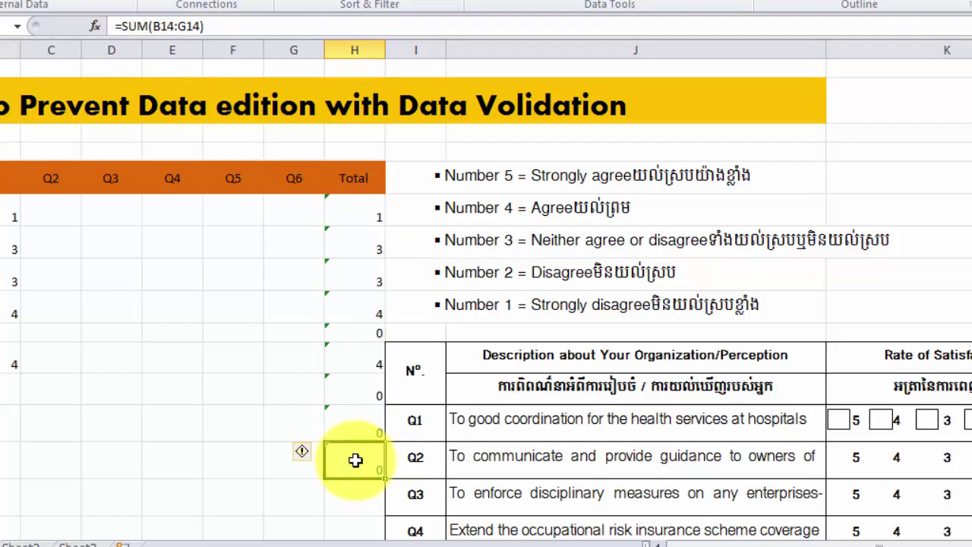
text(dss)
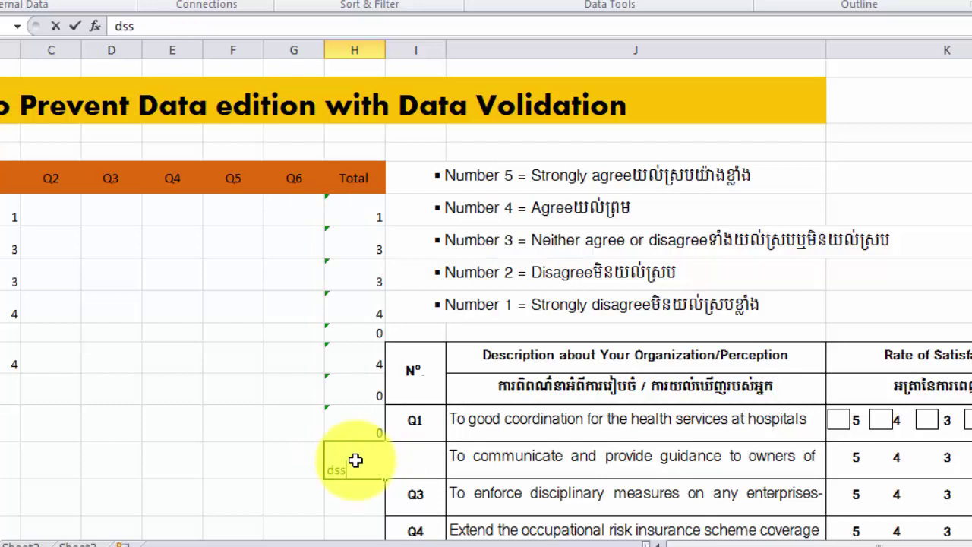
text(s)
key(Return)
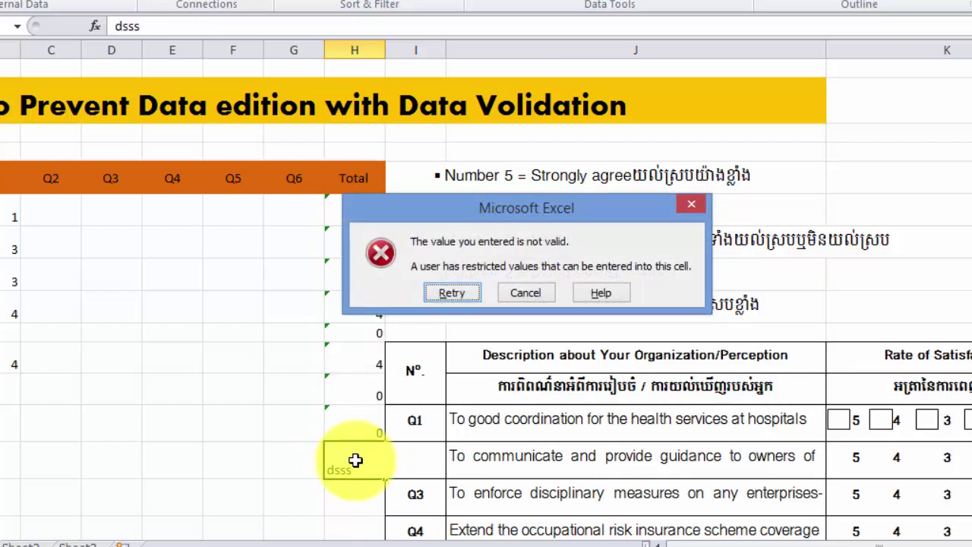
key(Escape)
text(w)
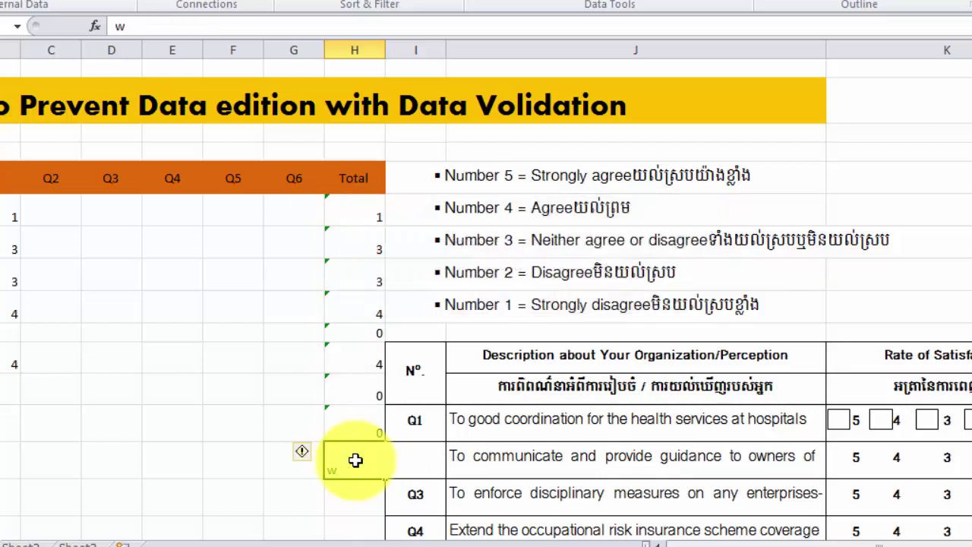
key(Return)
key(Escape)
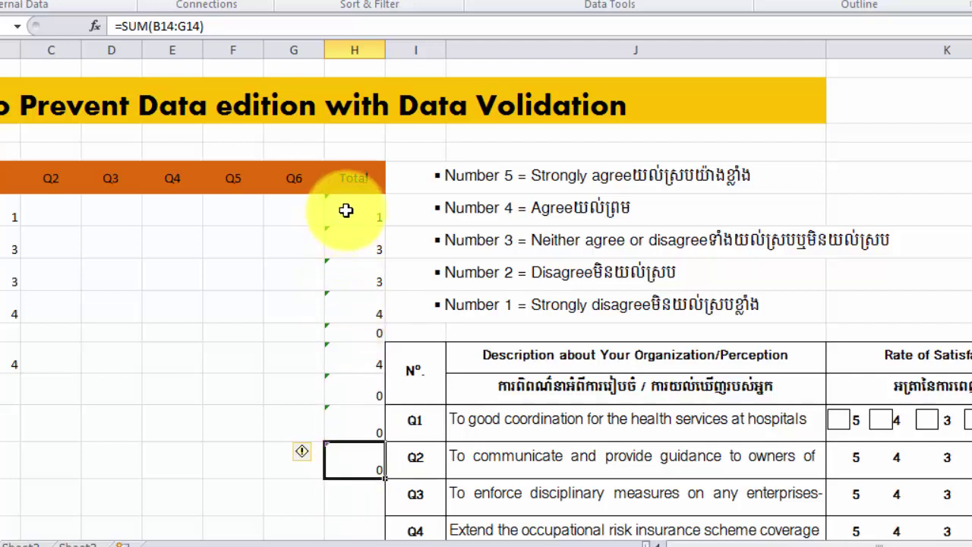
Reselect H6:H14 and open its Data Validation Input Message settings.
drag(345, 212, 367, 455)
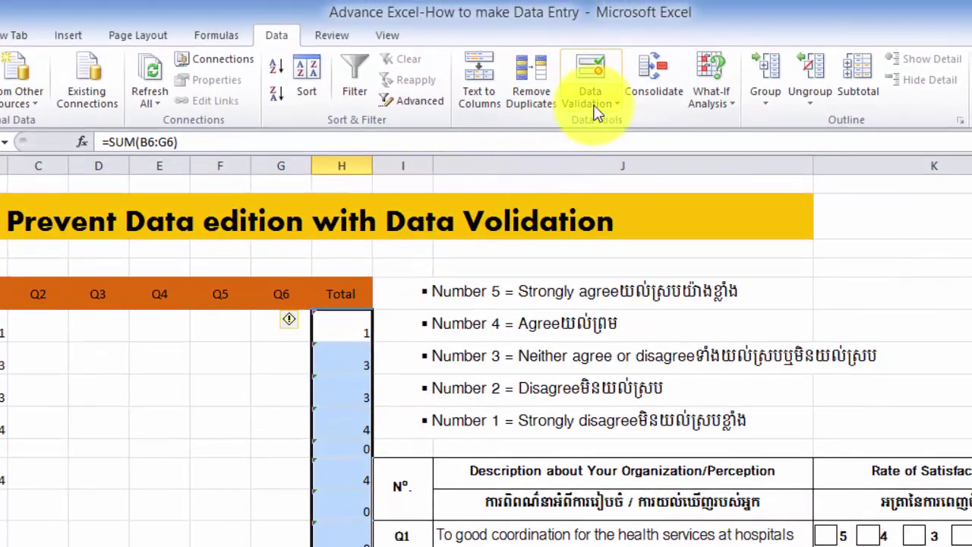
click(592, 84)
click(606, 125)
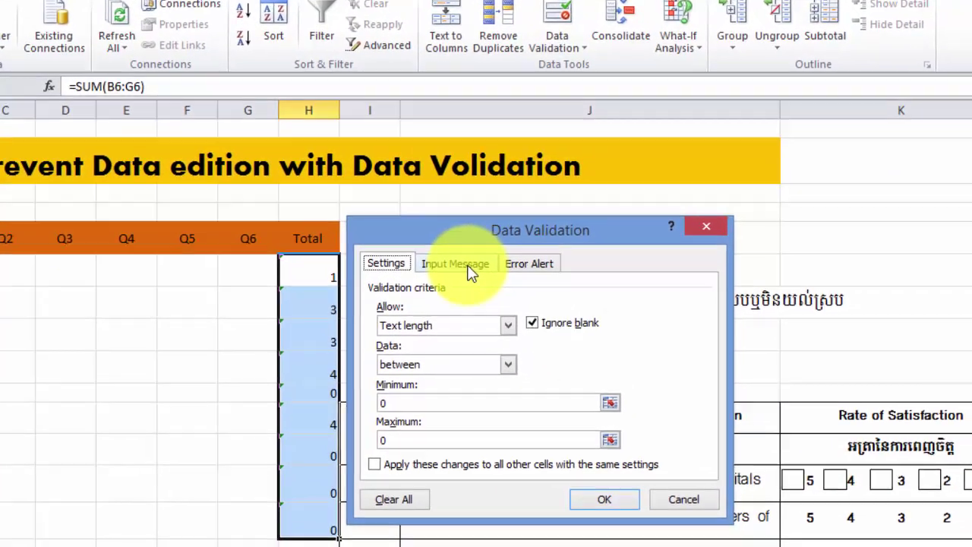
click(501, 321)
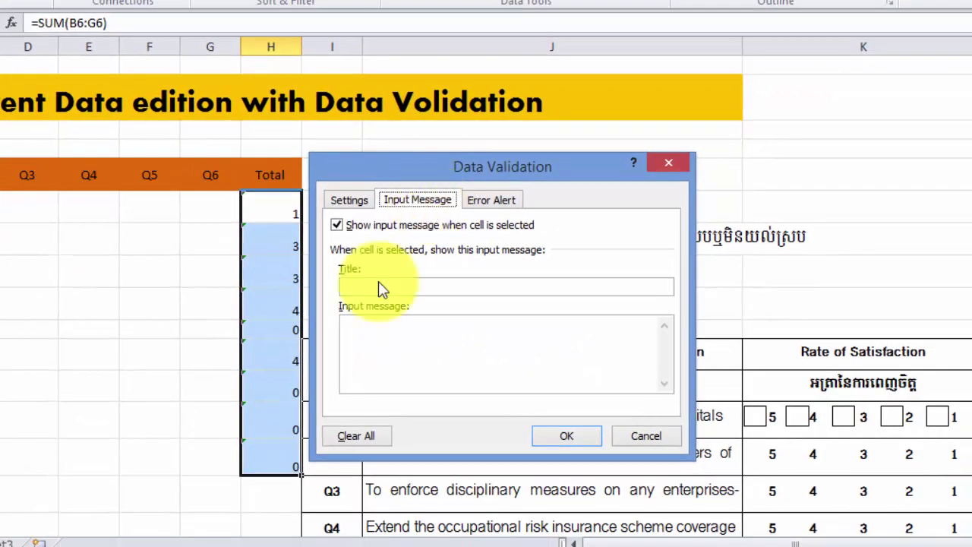
Enter title Rule1 and input message 'No data entry here' followed by Khmer text.
click(381, 286)
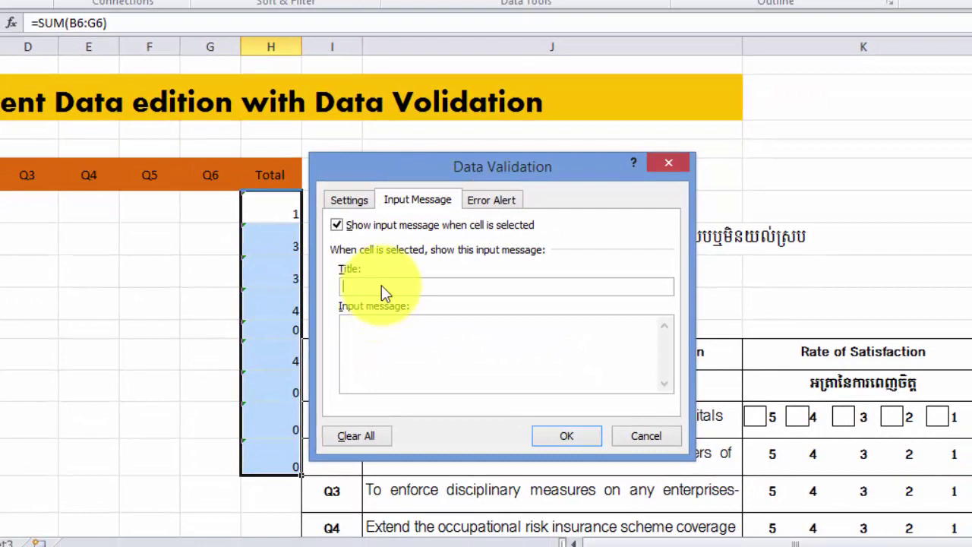
text(Rule1)
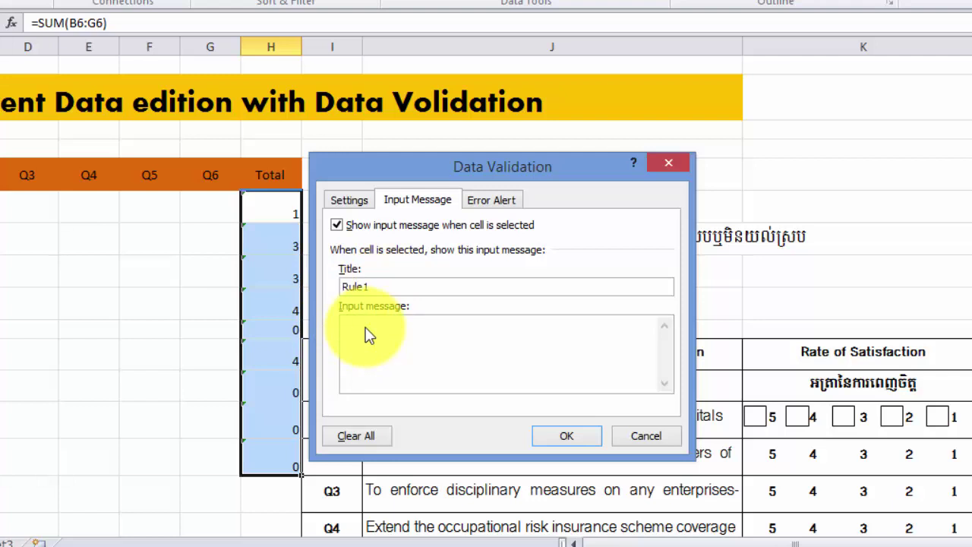
text(No)
text( da)
text(ta e)
text(ntry h)
text(ere)
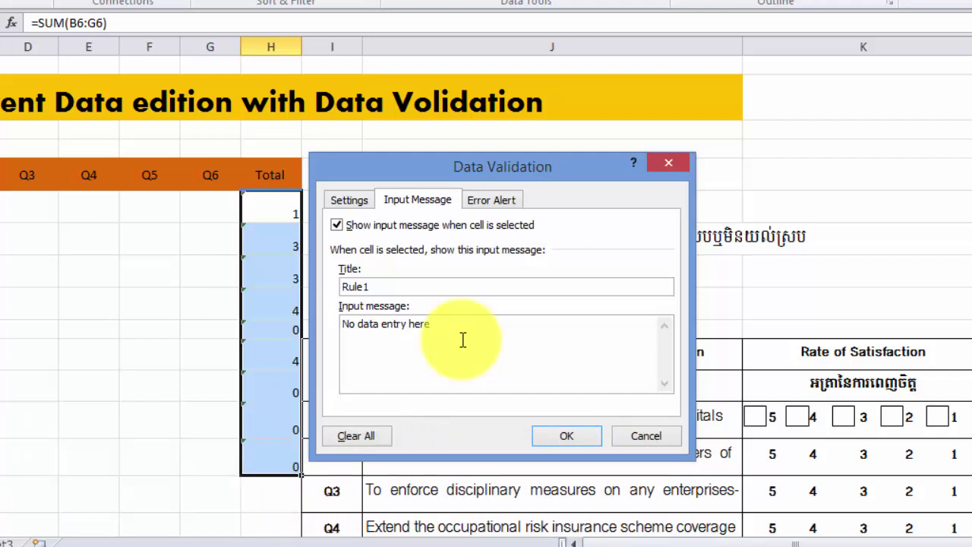
double_click(448, 330)
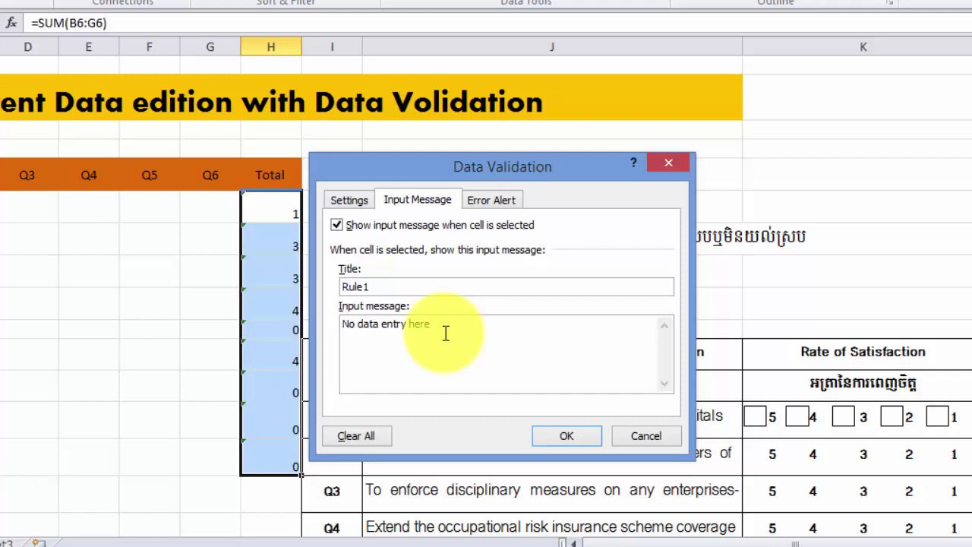
text(ទីនេះ)
text(នត្រូវ)
text(ប)
text(ប)
text(ញ)
text(ប)
text(ញ)
text(ច)
text(ូ)
text(ល)
text(ចិត)
text(្ត)
text(ន័យ)
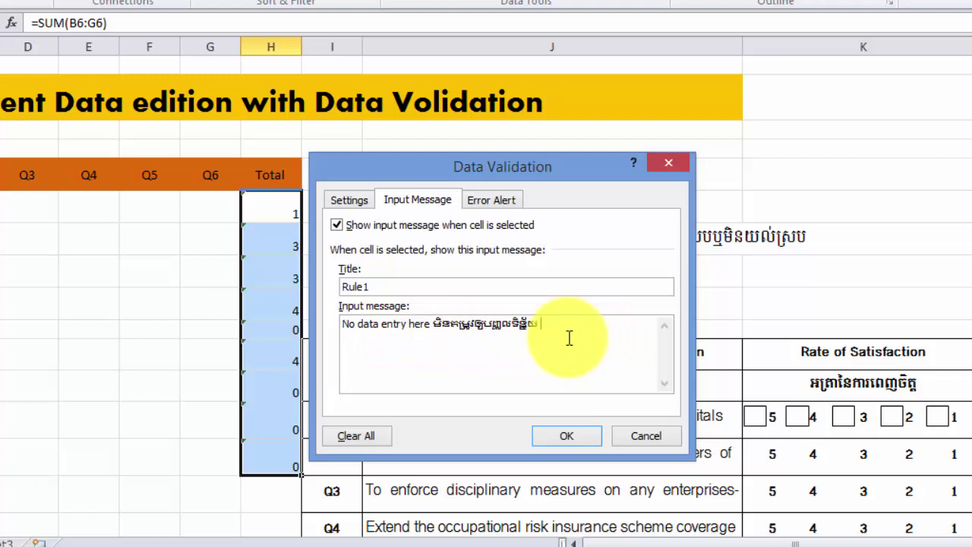
click(506, 199)
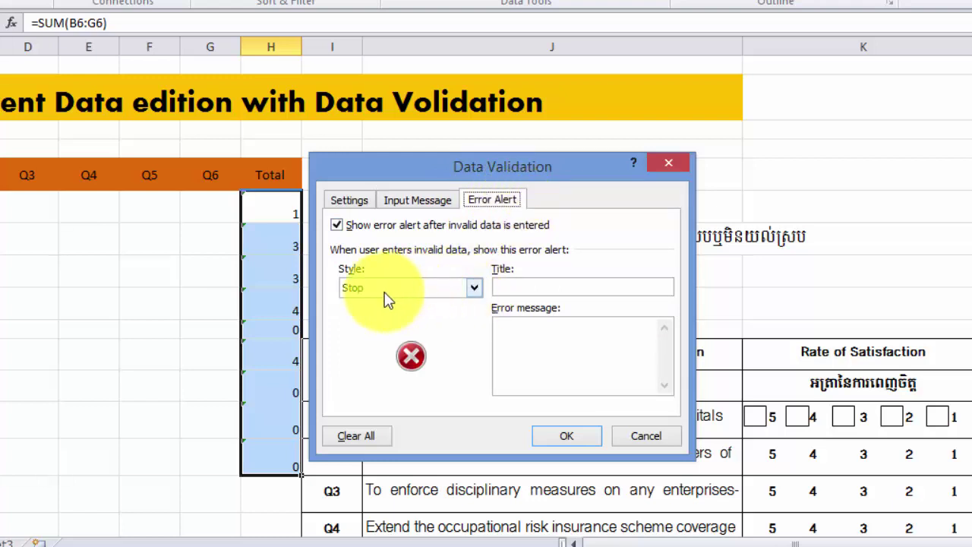
Choose Warning from the error alert Style list.
click(472, 289)
click(376, 318)
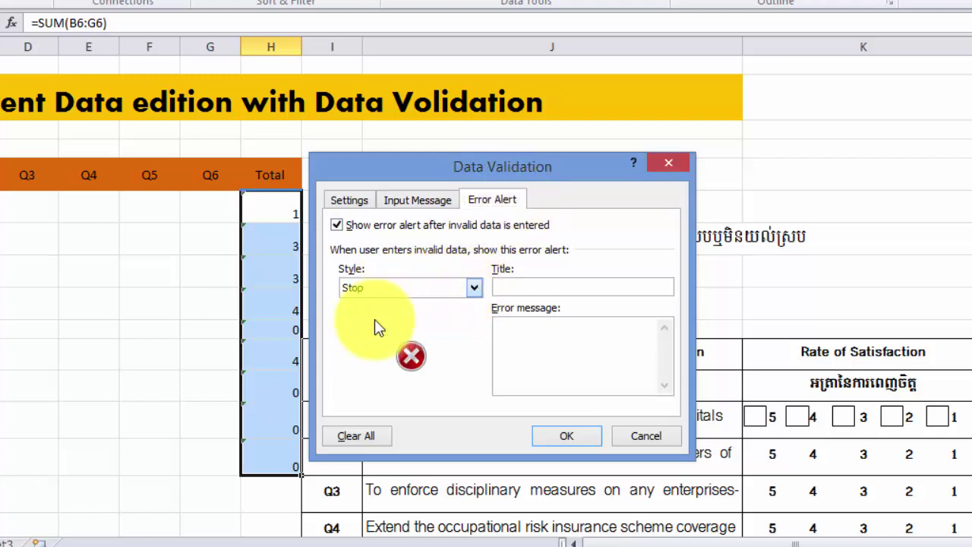
click(474, 287)
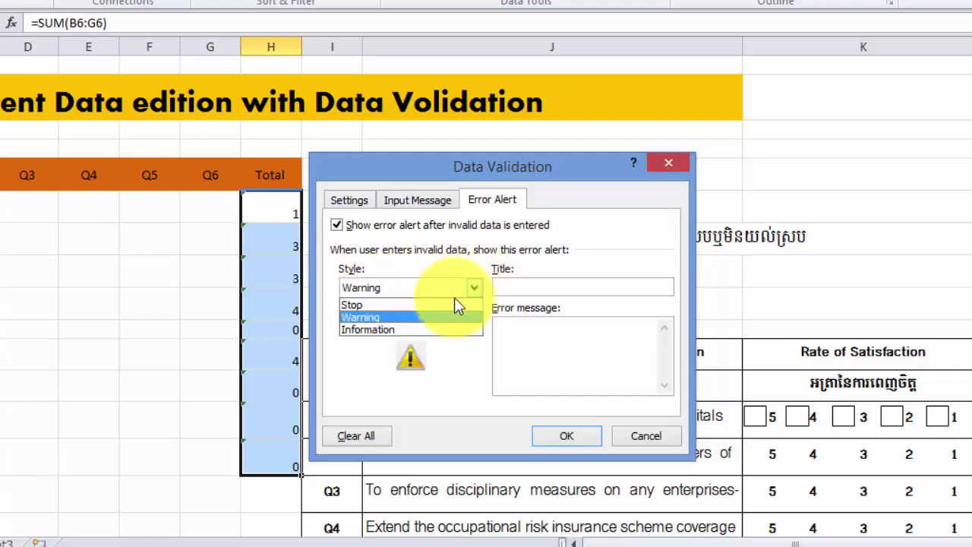
click(413, 317)
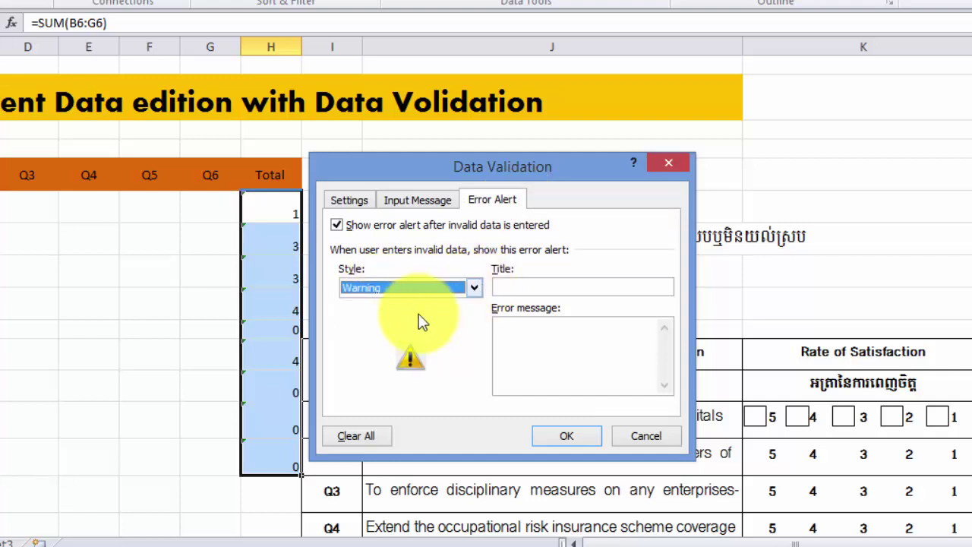
click(472, 290)
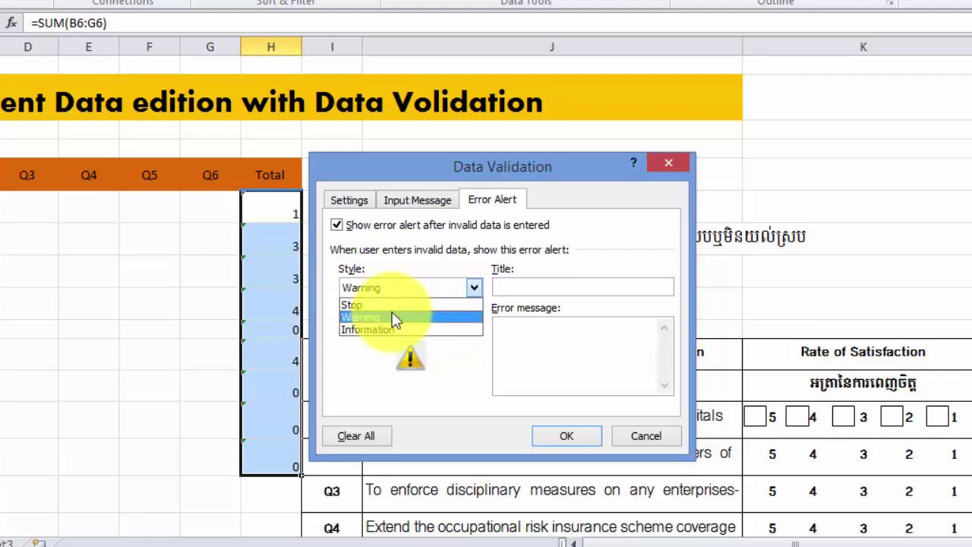
key(Up)
click(393, 313)
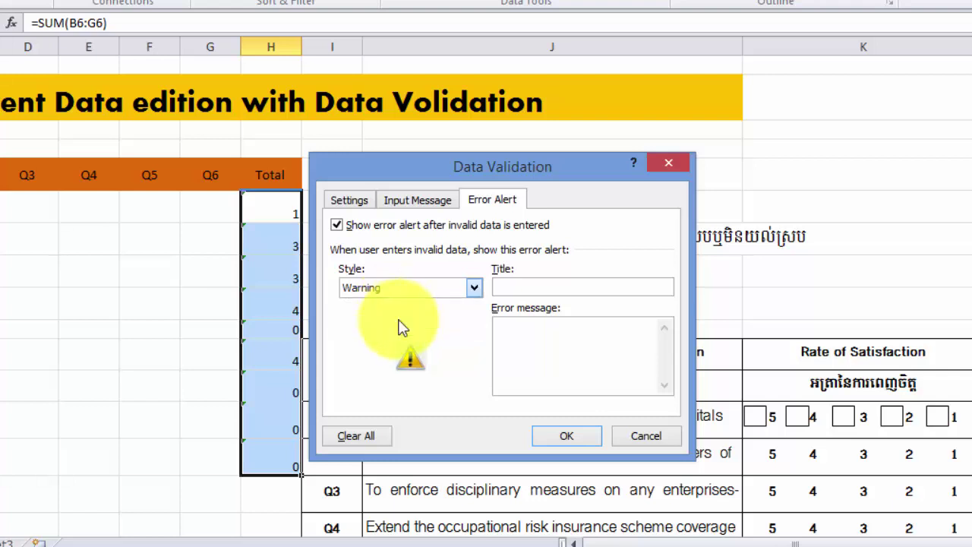
click(507, 287)
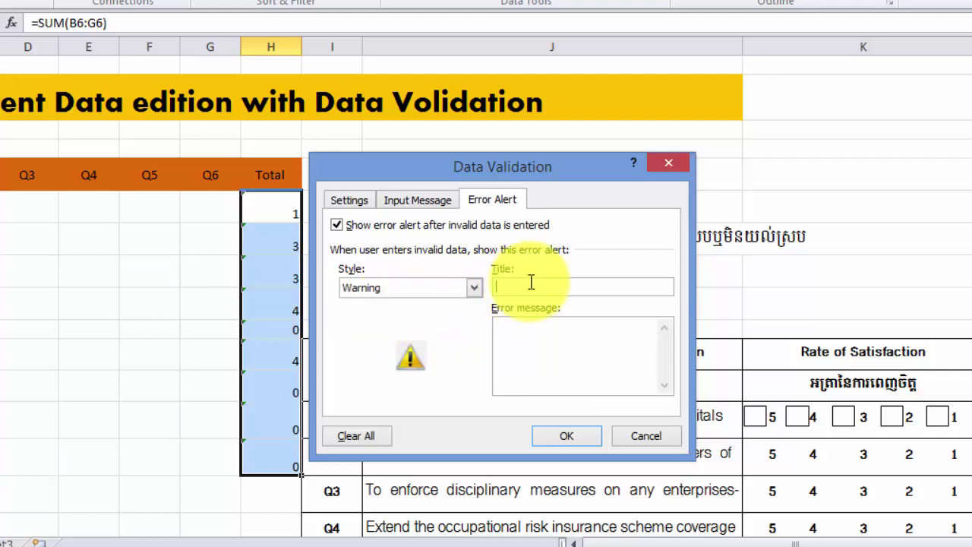
Title the warning Rule1 with a do-not-enter-data message naming a contact person, and apply it.
text(ប)
key(BackSpace)
text(Rule)
text(1)
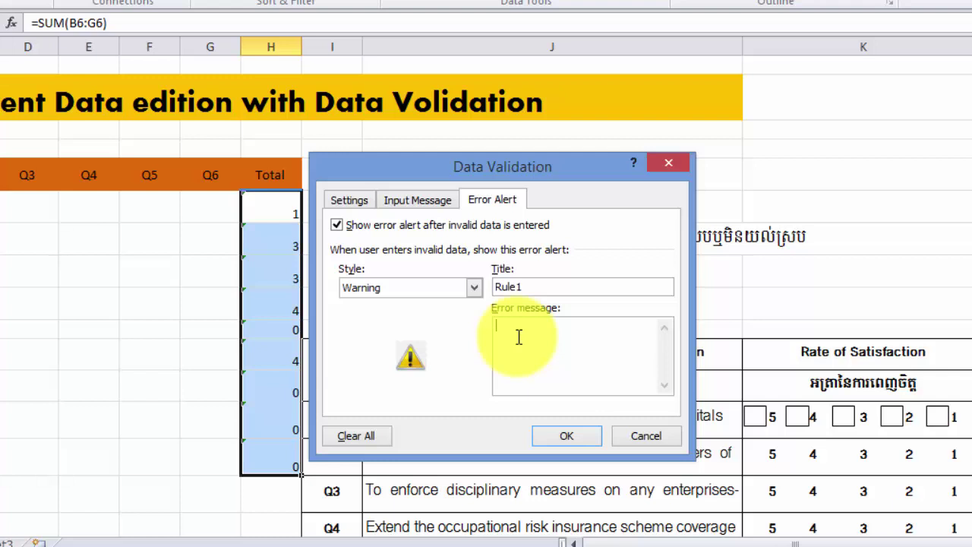
text(Do )
text(not)
text( make )
text(Ma)
text(ke dat)
text(a entry )
text(Pl)
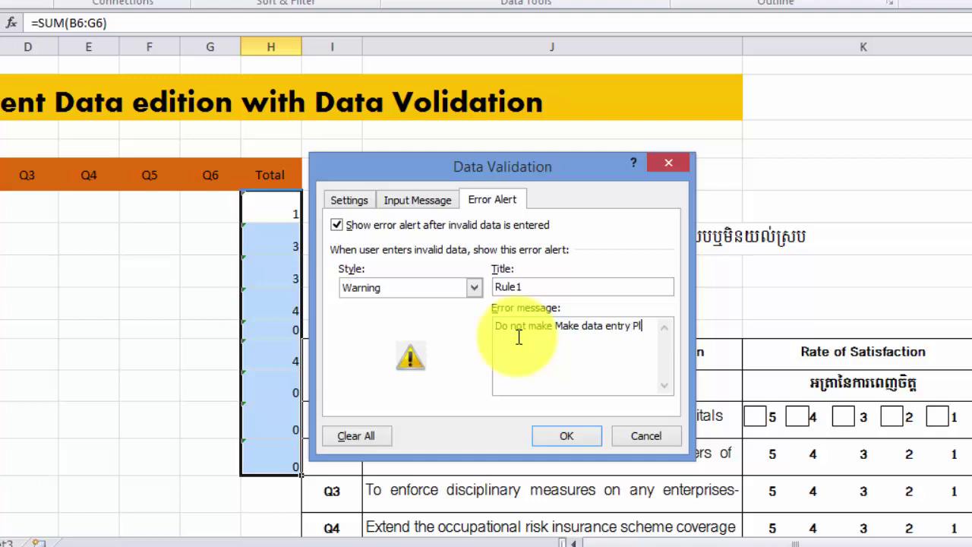
text(ease )
text(cham)
key(BackSpace)
key(BackSpace)
text(ontact)
text( to M)
text(r)
text( SAM )
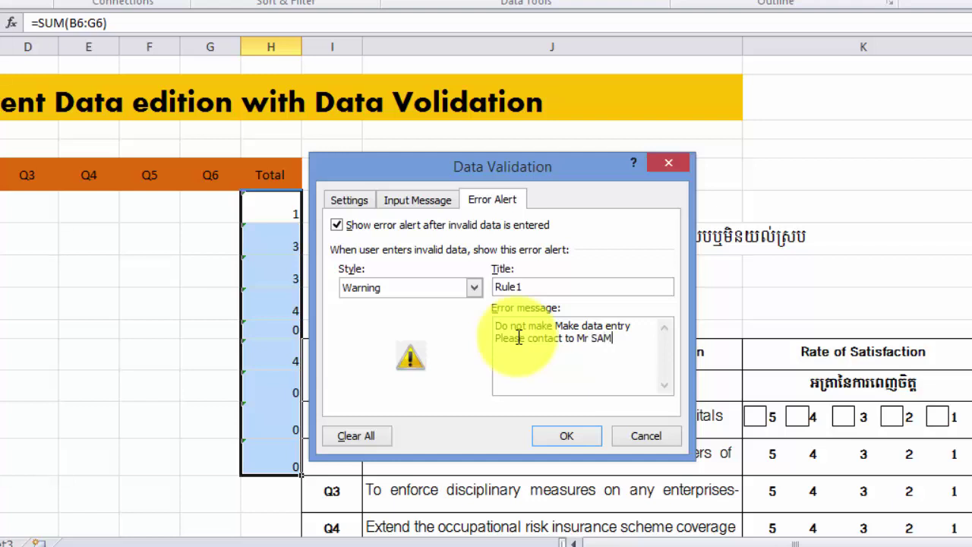
text(Chamreun)
text( Channa)
key(BackSpace)
key(BackSpace)
key(BackSpace)
key(BackSpace)
text(anne)
text(l)
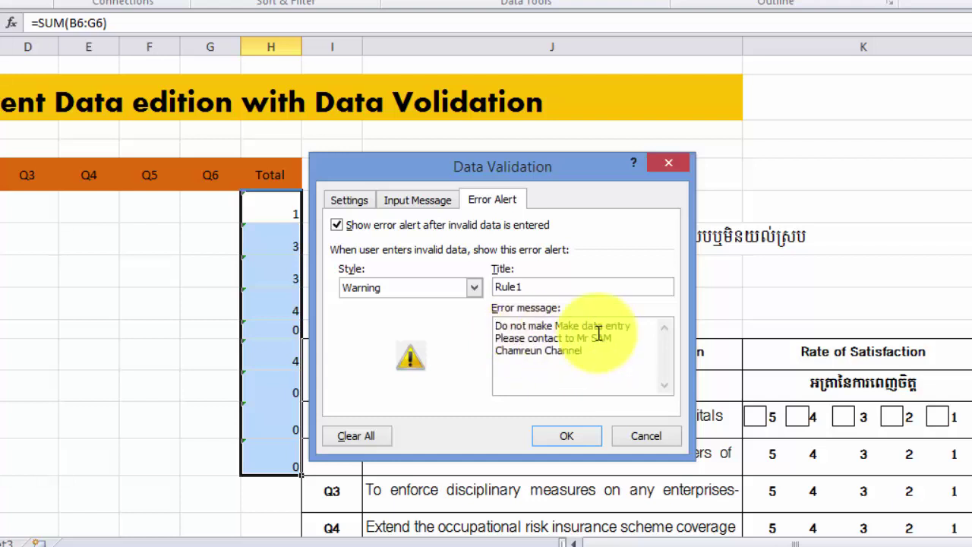
click(557, 433)
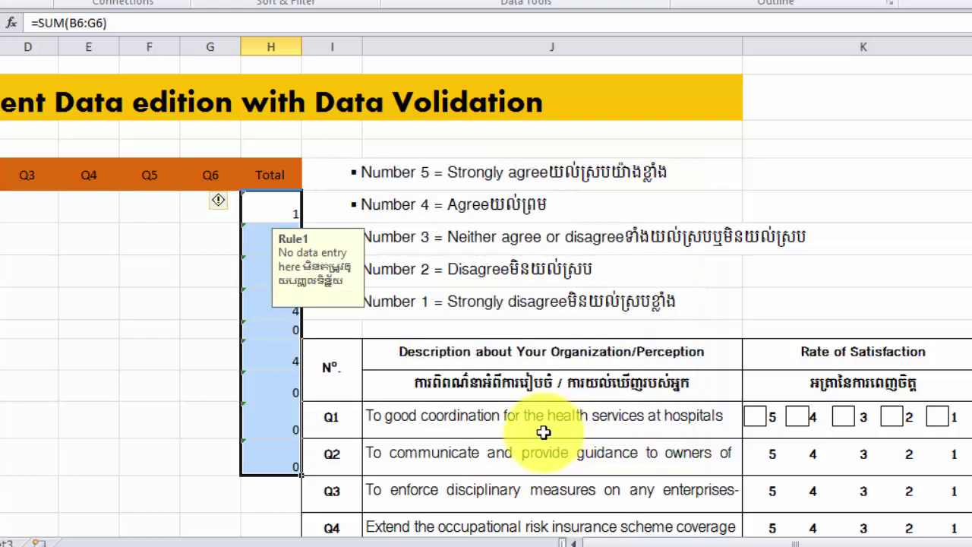
Step down and back up through Total cells H6–H14, checking each shows the Rule1 tooltip.
click(180, 393)
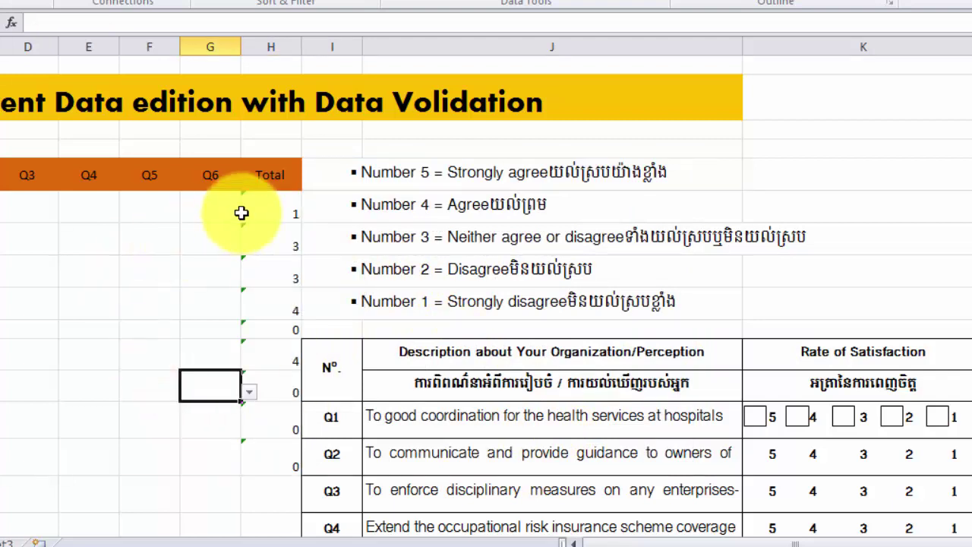
click(270, 209)
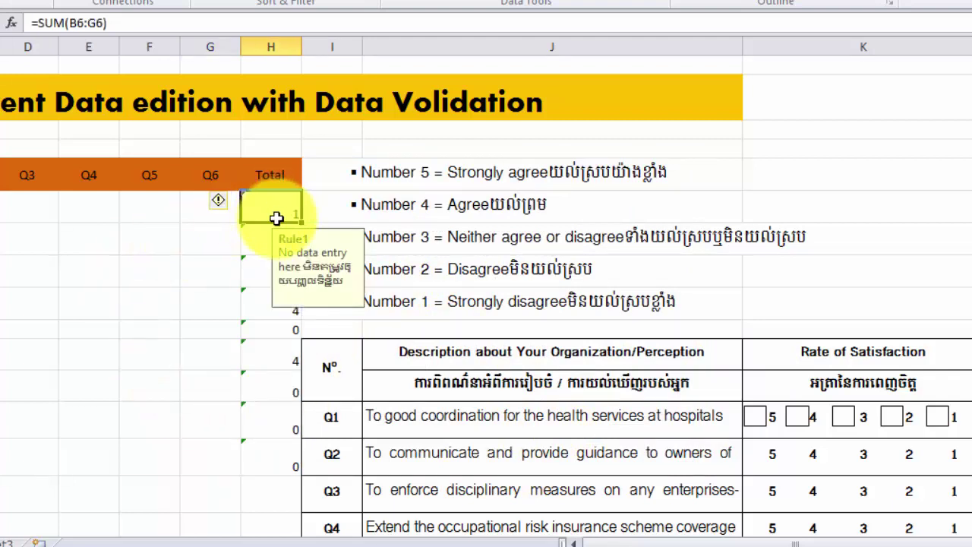
click(258, 243)
click(263, 278)
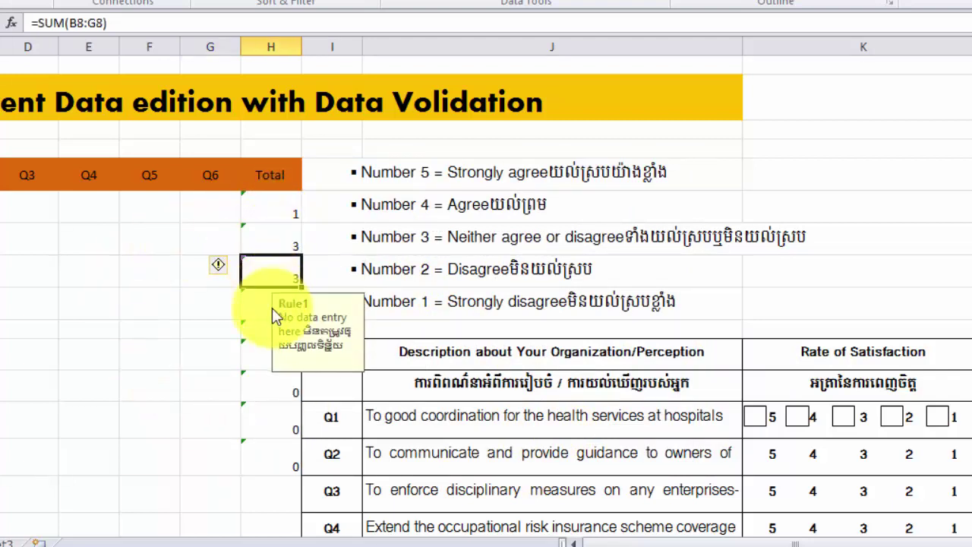
click(267, 311)
click(265, 343)
click(263, 382)
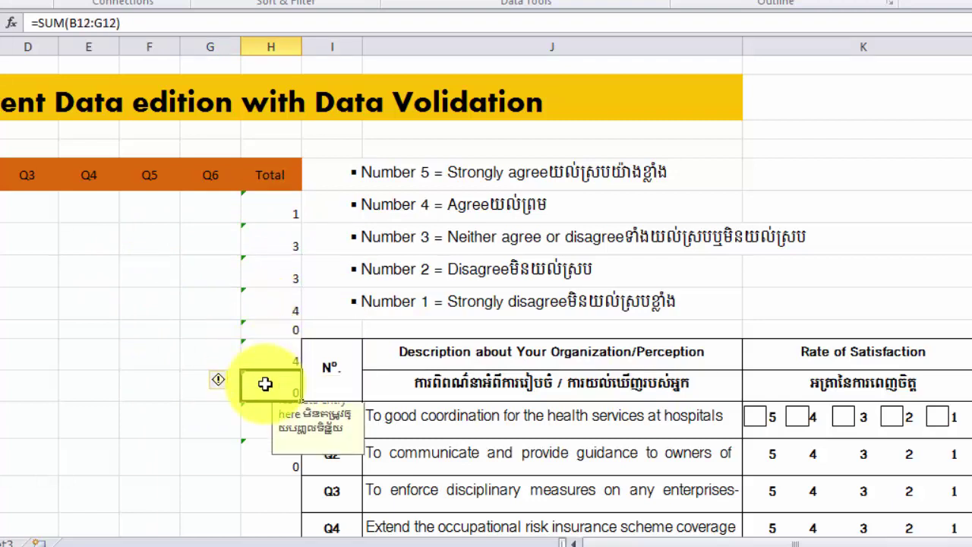
click(256, 412)
click(260, 430)
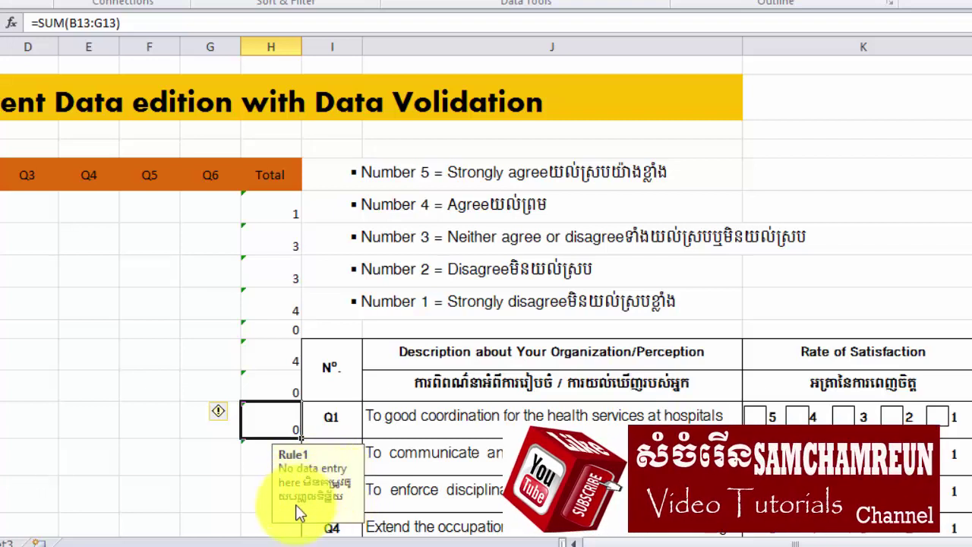
click(272, 385)
click(276, 349)
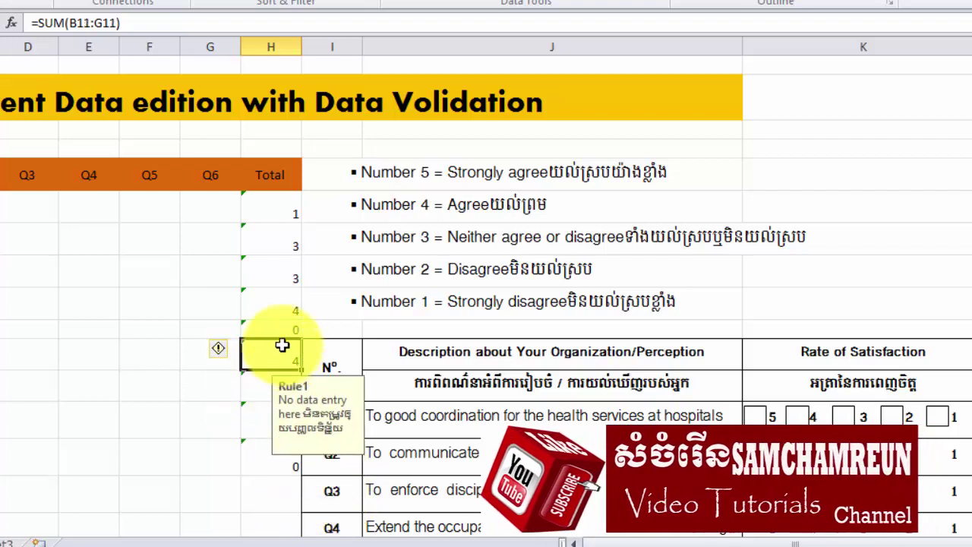
click(278, 328)
click(276, 296)
click(270, 268)
click(278, 239)
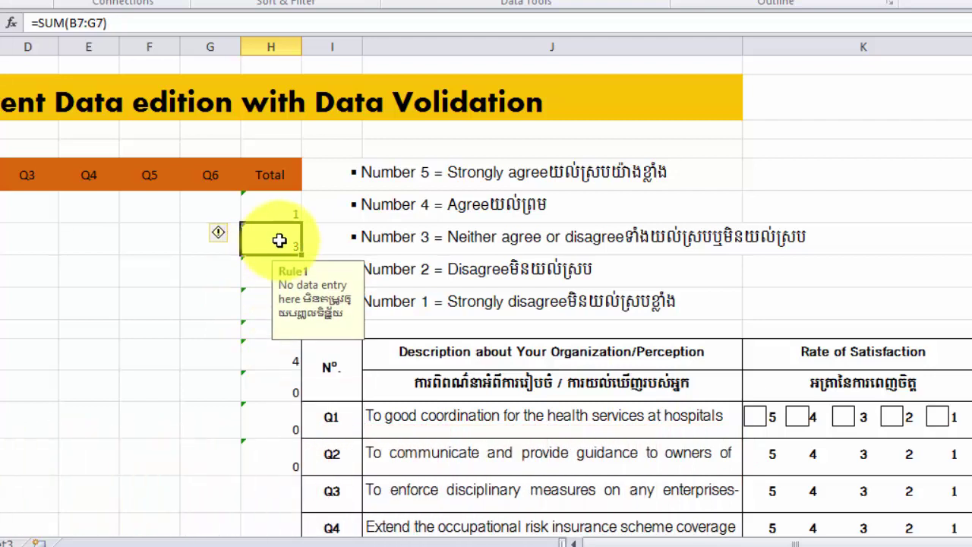
Enter 1 in H7, answer No at the Rule1 warning, and abandon the edit.
text(1)
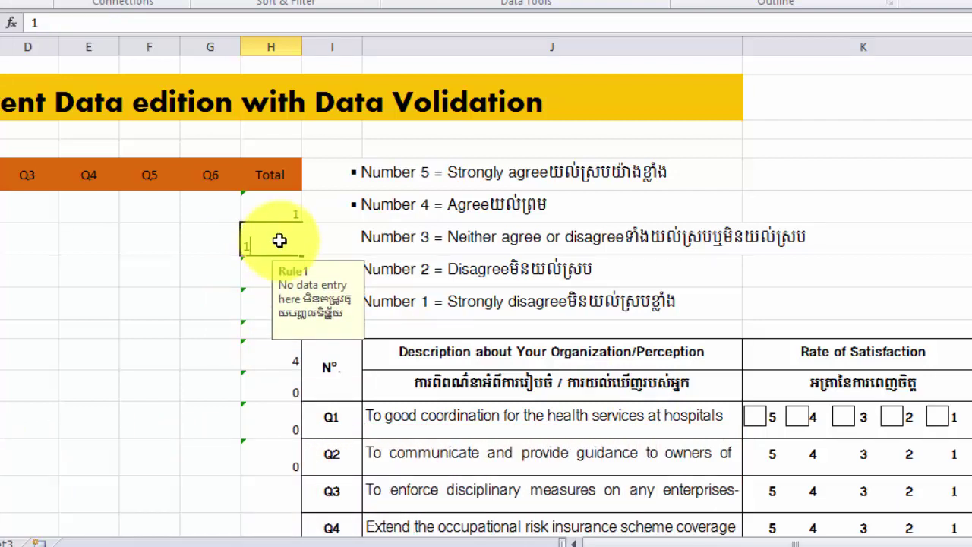
key(Return)
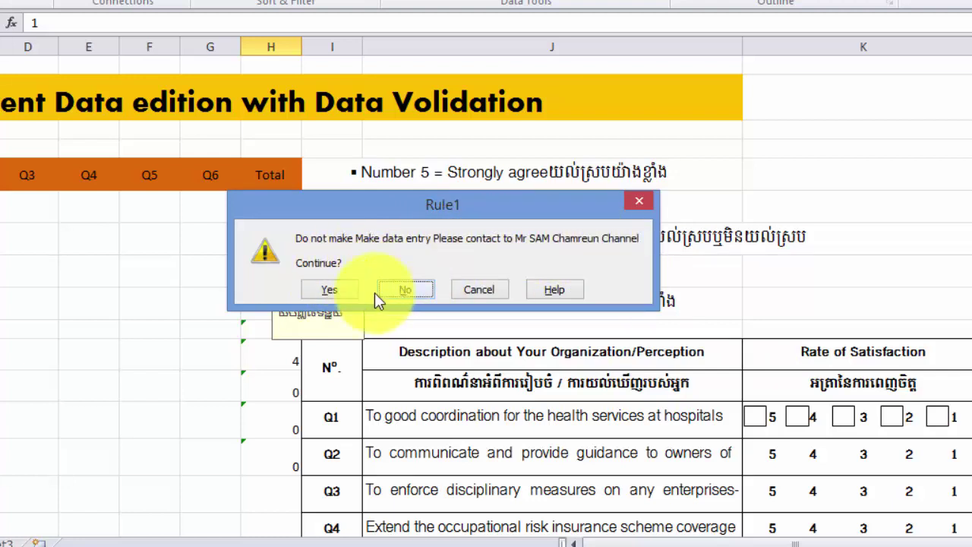
click(427, 297)
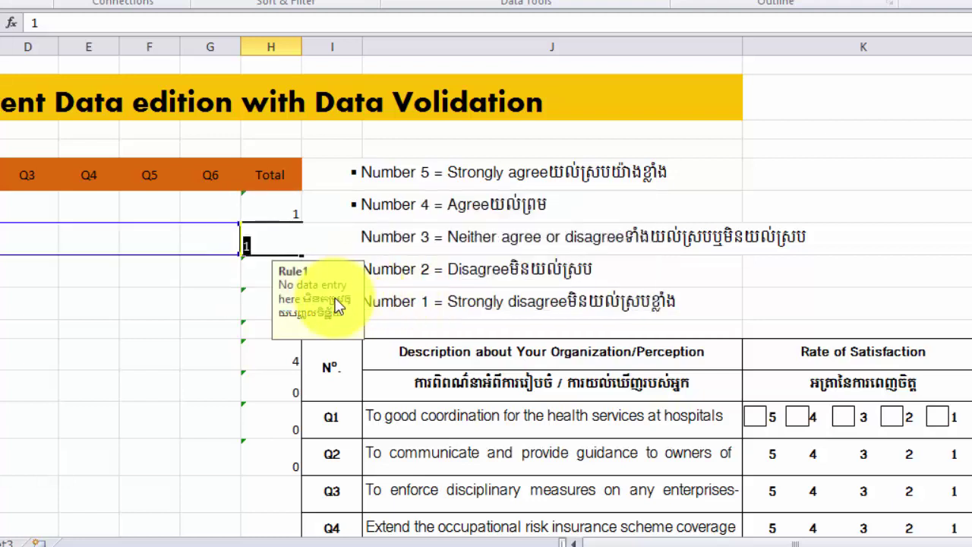
key(Escape)
Type 1 over H9's =SUM(B9:G9) formula, then Cancel the Rule1 warning to keep 4.
click(264, 277)
click(266, 312)
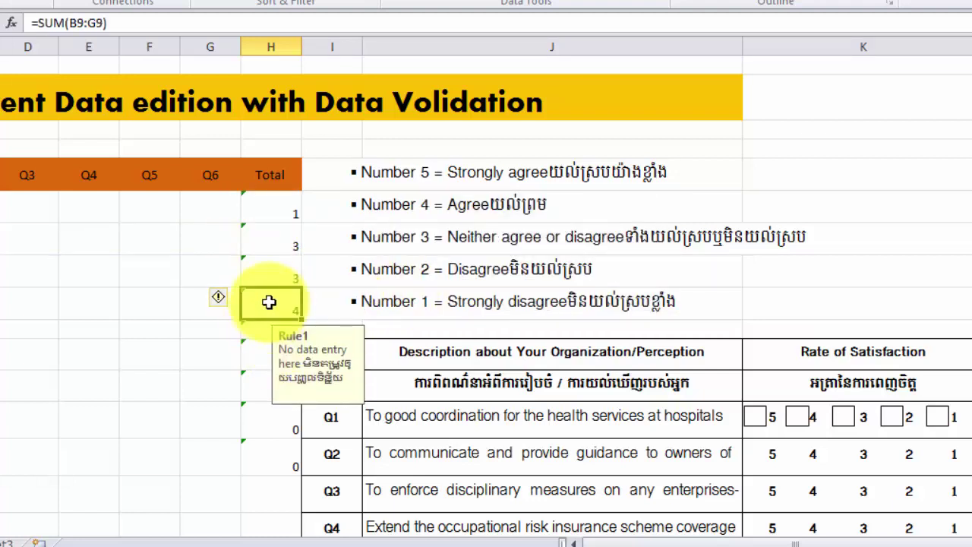
click(269, 277)
click(265, 304)
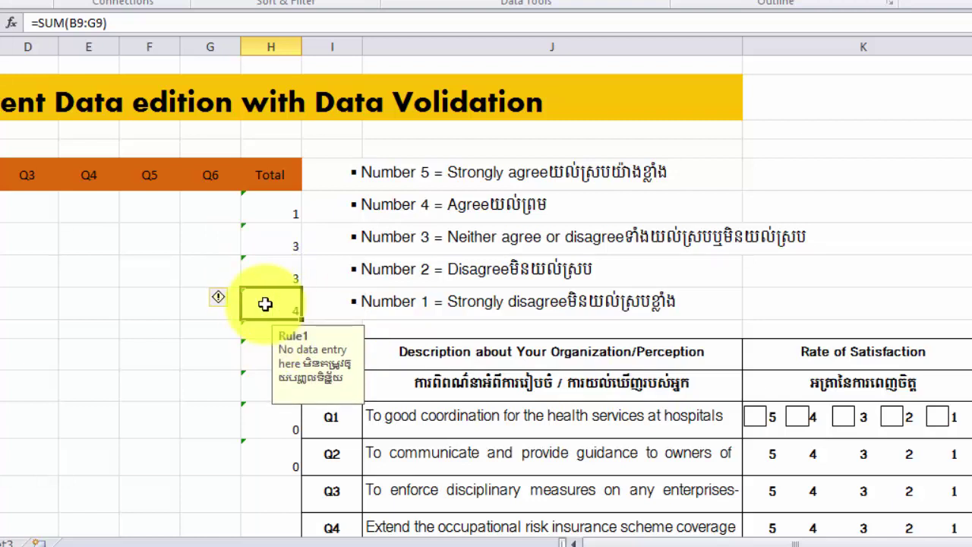
text(1)
key(Return)
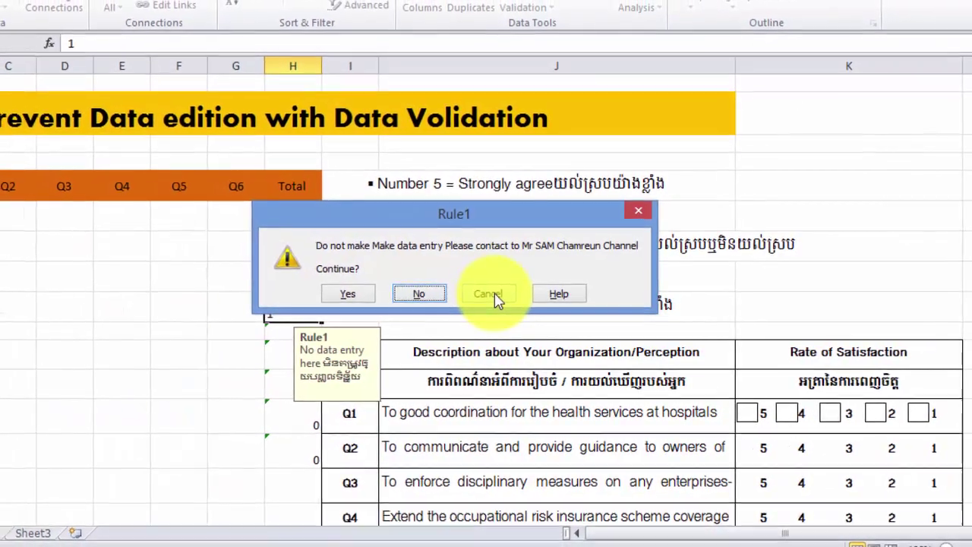
click(484, 291)
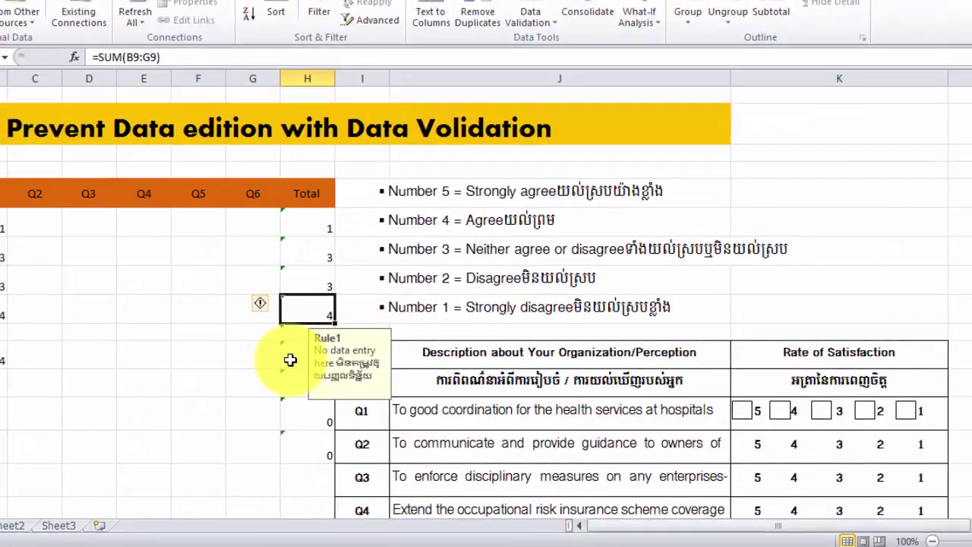